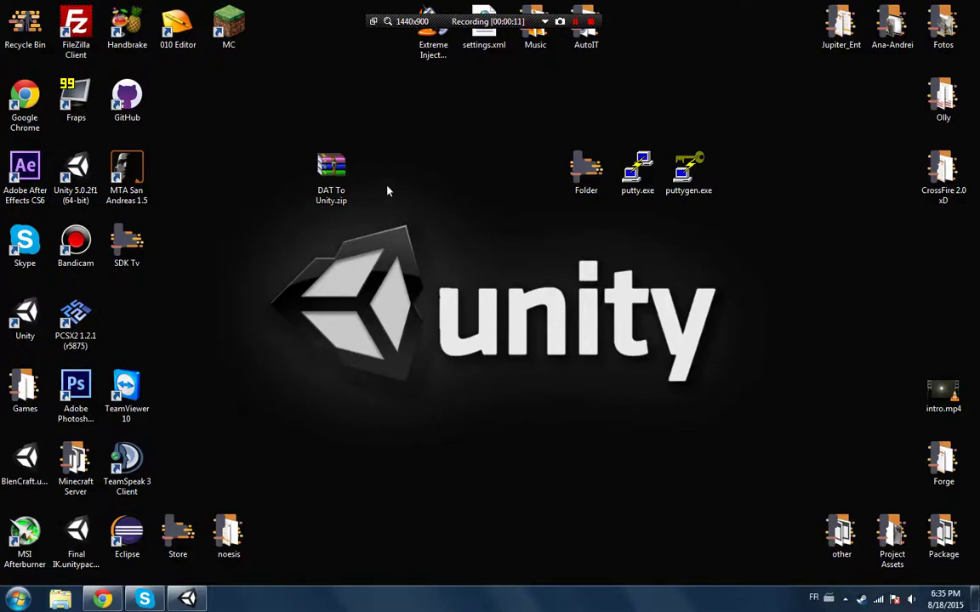
- Extract DAT To Unity.zip onto the desktop and open the extracted DAT To Unity folder beside the Unity workspace
{"action": "right_click", "coordinate": [330, 174]}
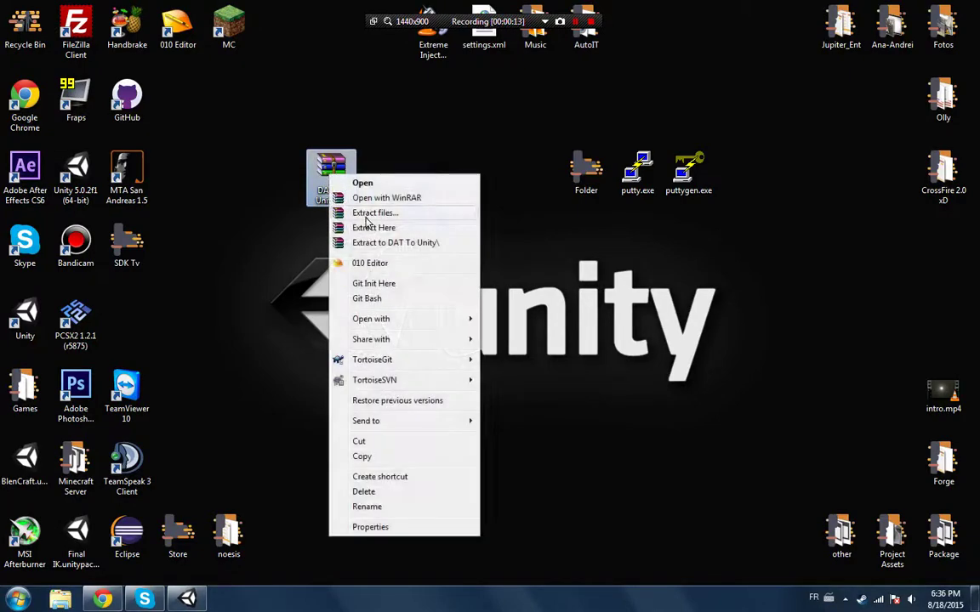
{"action": "left_click", "coordinate": [370, 228]}
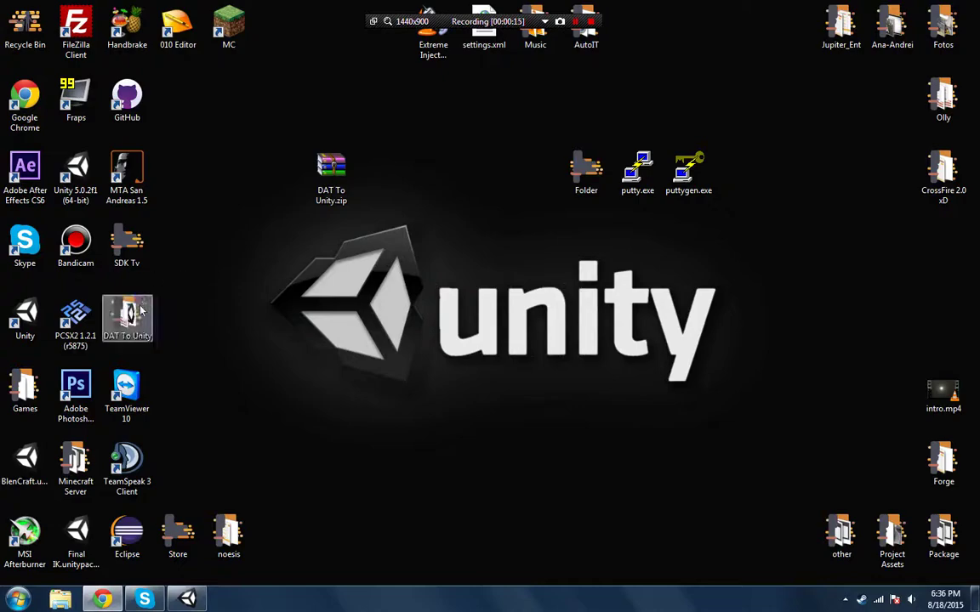
{"action": "left_click_drag", "start_coordinate": [126, 317], "coordinate": [387, 172]}
{"action": "double_click", "coordinate": [388, 172]}
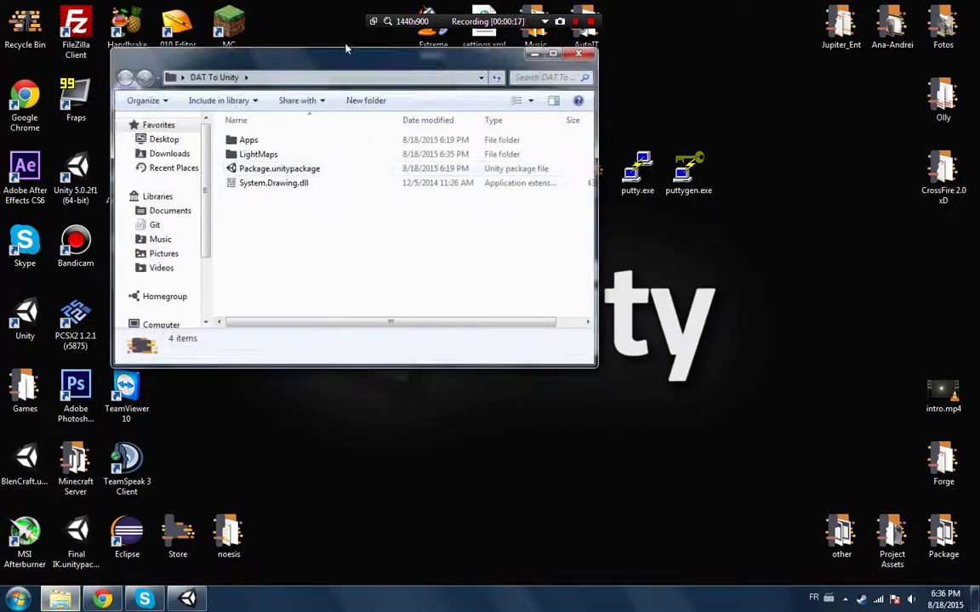
{"action": "left_click_drag", "start_coordinate": [346, 48], "coordinate": [979, 171]}
- Import the LightMaps folder from DAT To Unity into the Unity project's Assets folder
{"action": "left_click", "coordinate": [203, 599]}
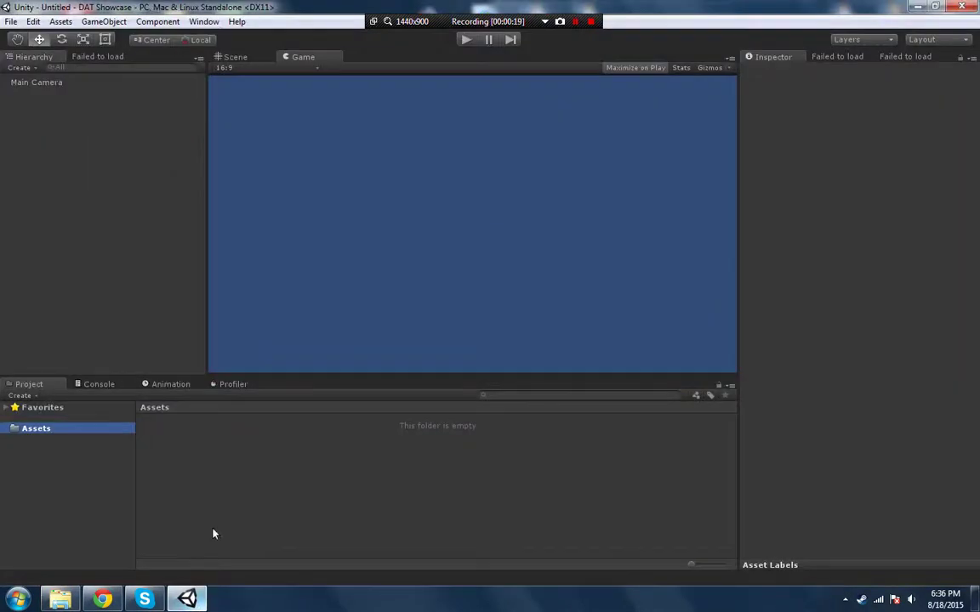
{"action": "left_click", "coordinate": [61, 599]}
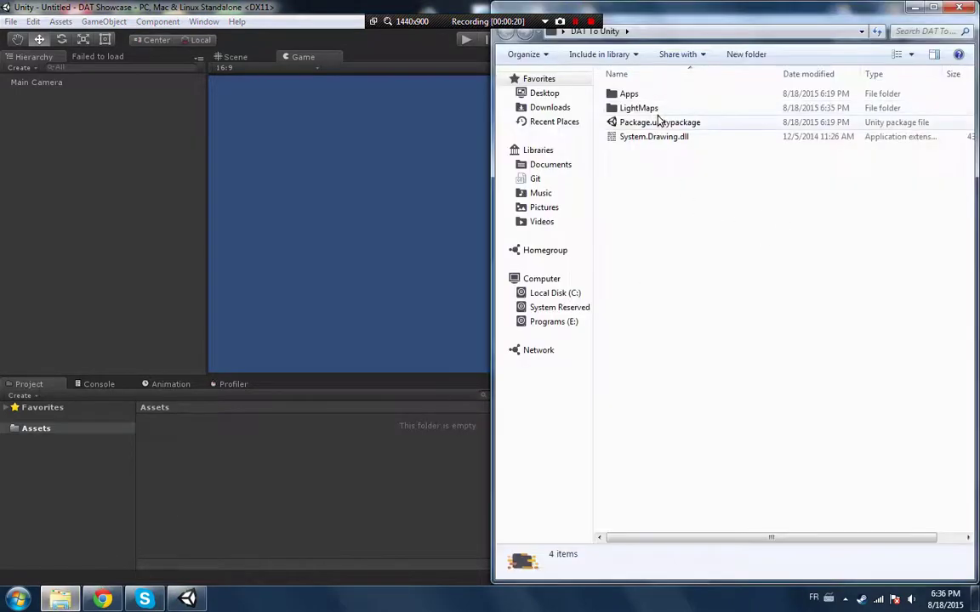
{"action": "left_click_drag", "start_coordinate": [646, 111], "coordinate": [299, 455]}
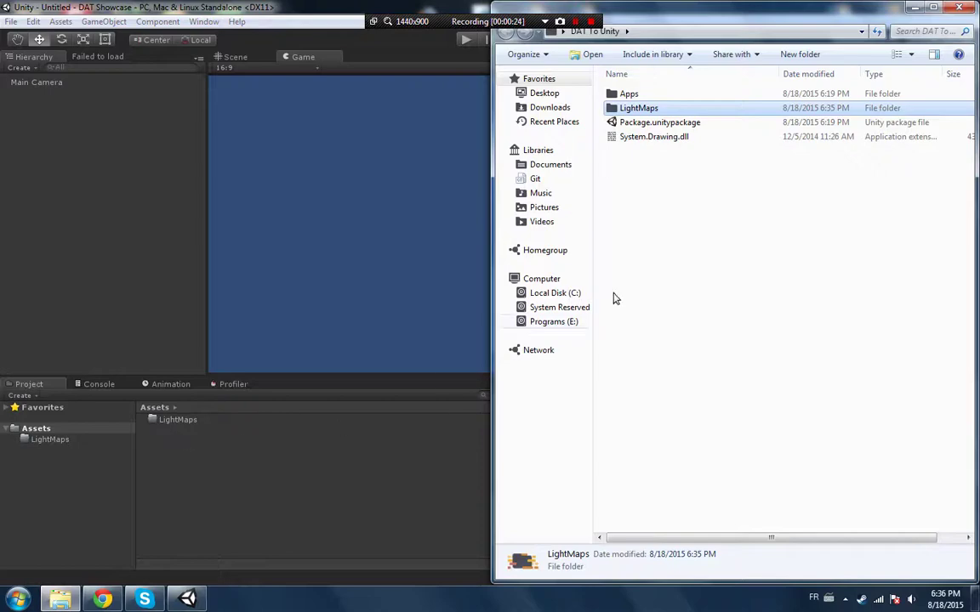
- Create a Plugins folder in Assets and import System.Drawing.dll into it
{"action": "right_click", "coordinate": [243, 484]}
{"action": "mouse_move", "coordinate": [383, 269]}
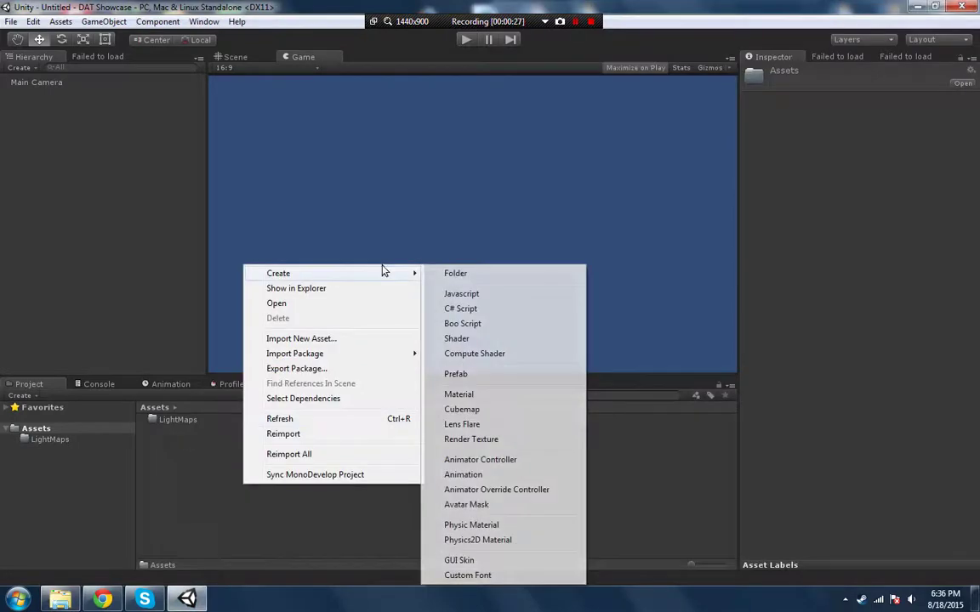
{"action": "left_click", "coordinate": [471, 277]}
{"action": "type", "text": "Plugins"}
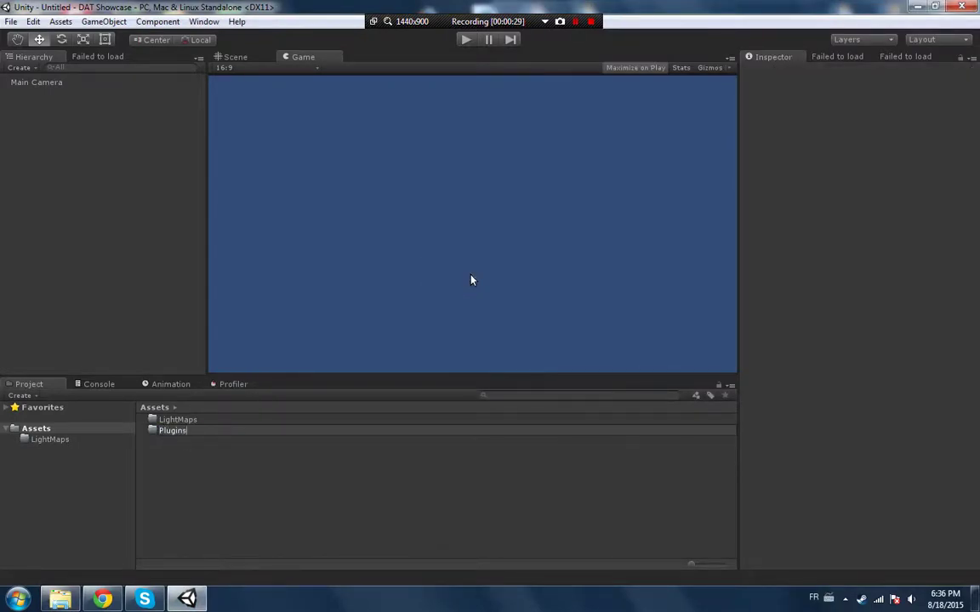
{"action": "key", "text": "Return"}
{"action": "key", "text": "alt+Tab"}
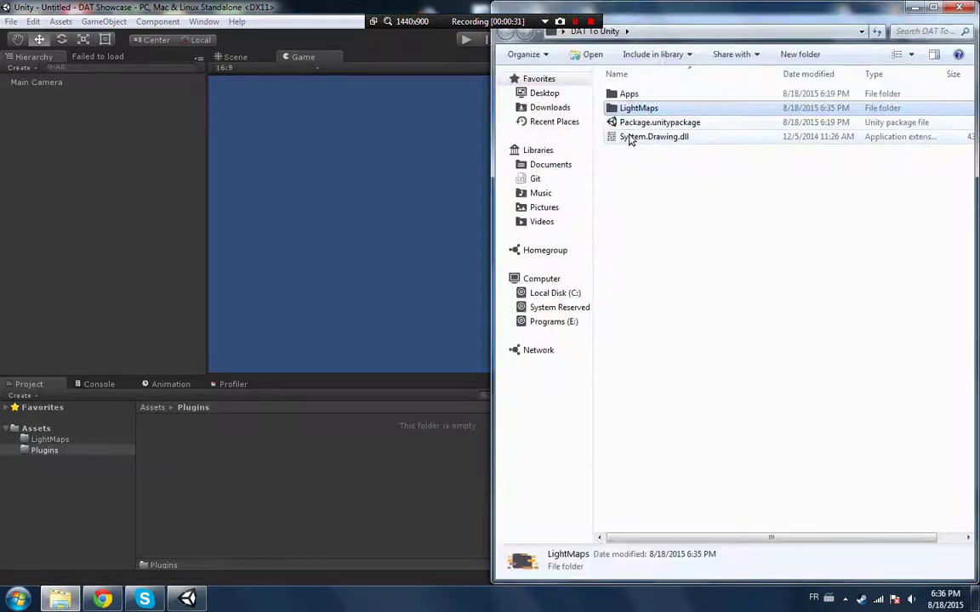
{"action": "left_click_drag", "start_coordinate": [633, 136], "coordinate": [372, 460]}
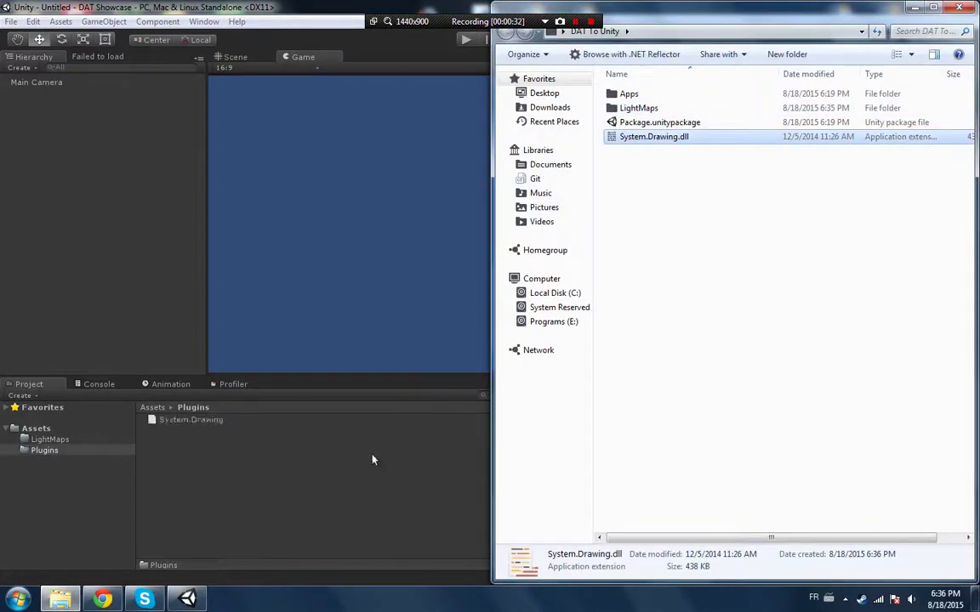
- Import all contents of Package.unitypackage into the project and go back to the Assets folder
{"action": "double_click", "coordinate": [646, 124]}
{"action": "left_click", "coordinate": [690, 558]}
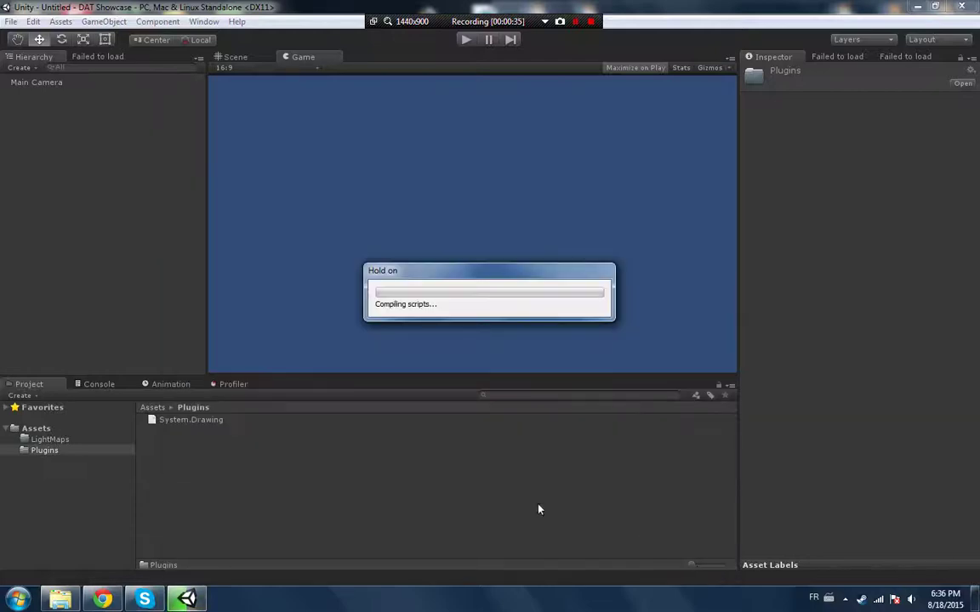
{"action": "left_click", "coordinate": [51, 429]}
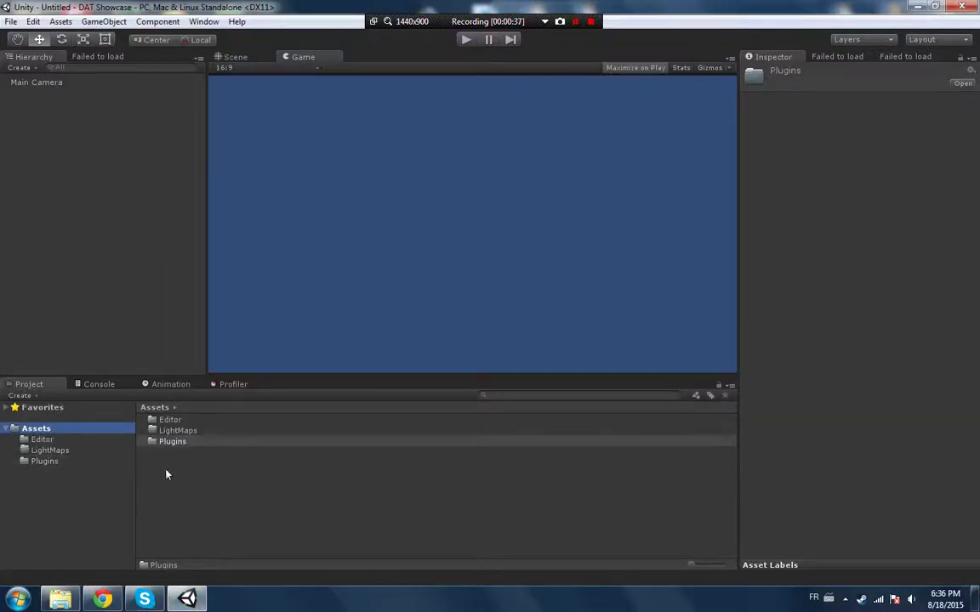
{"action": "left_click", "coordinate": [205, 478]}
- Delete LightMaps, Package.unitypackage and System.Drawing.dll from the extracted DAT To Unity folder
{"action": "left_click", "coordinate": [59, 599]}
{"action": "mouse_move", "coordinate": [741, 223]}
{"action": "left_mouse_down"}
{"action": "mouse_move", "coordinate": [685, 148]}
{"action": "mouse_move", "coordinate": [644, 114]}
{"action": "left_mouse_up"}
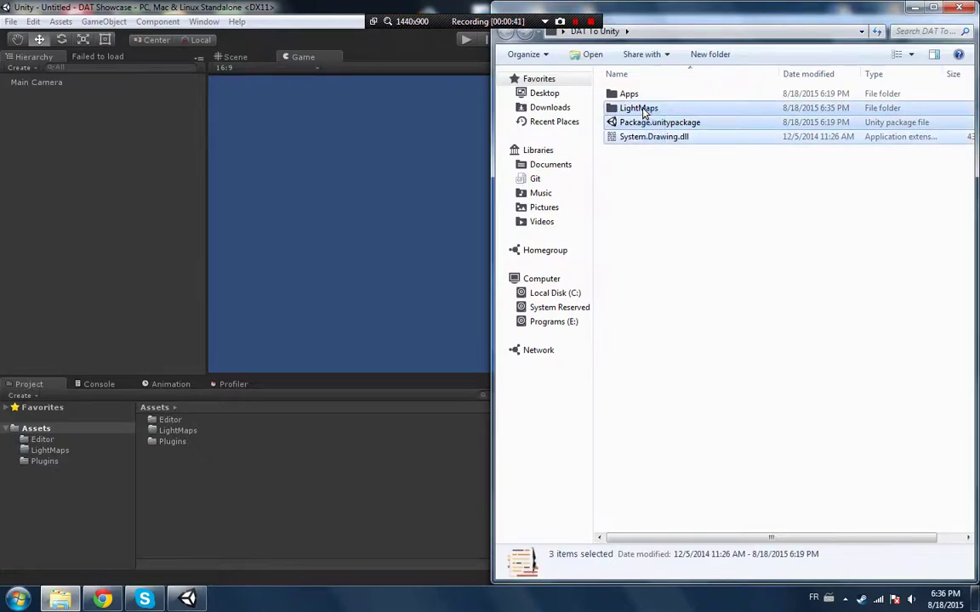
{"action": "key", "text": "Delete"}
{"action": "key", "text": "Return"}
- Examine the VICTIM.DAT map file in the rez folder inside Apps and return to the Apps folder
{"action": "double_click", "coordinate": [629, 94]}
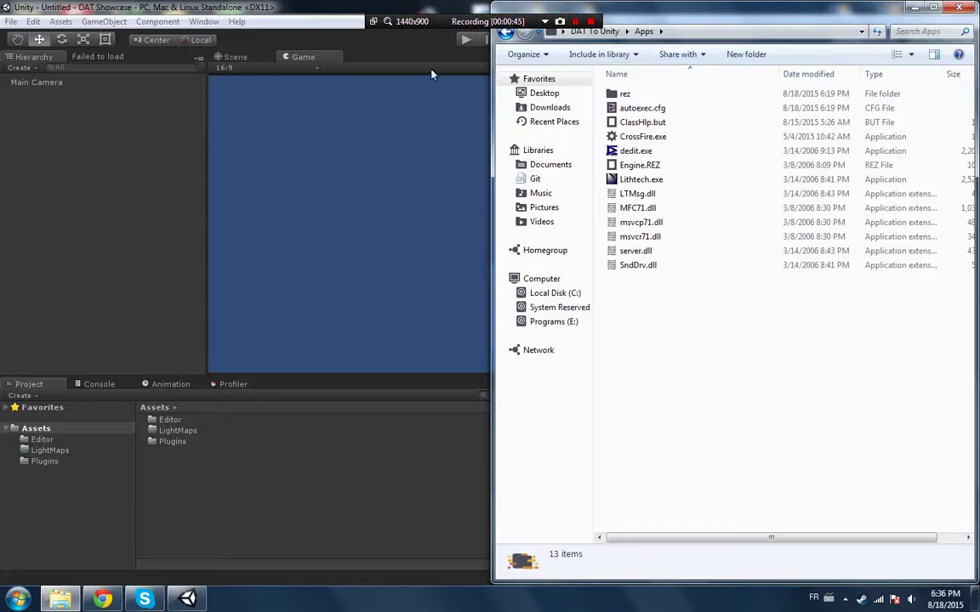
{"action": "double_click", "coordinate": [629, 94]}
{"action": "left_click", "coordinate": [644, 238]}
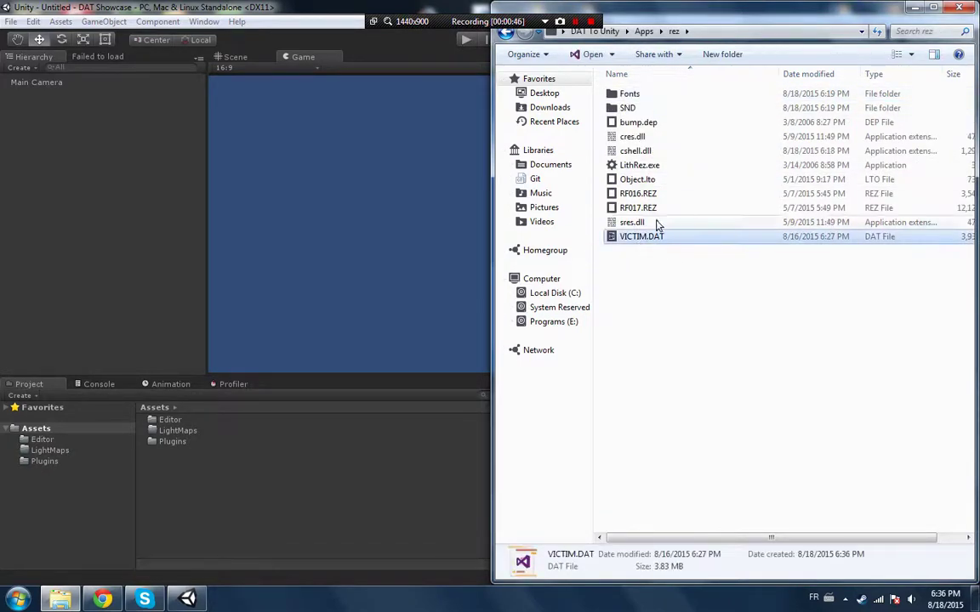
{"action": "left_click_drag", "start_coordinate": [667, 276], "coordinate": [652, 243]}
{"action": "left_click", "coordinate": [681, 261]}
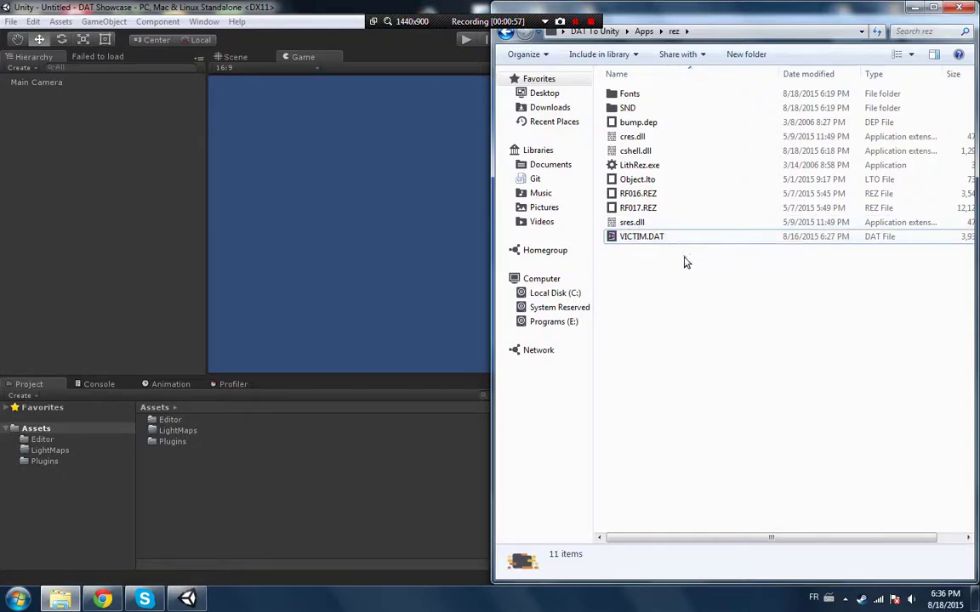
{"action": "left_click", "coordinate": [644, 31]}
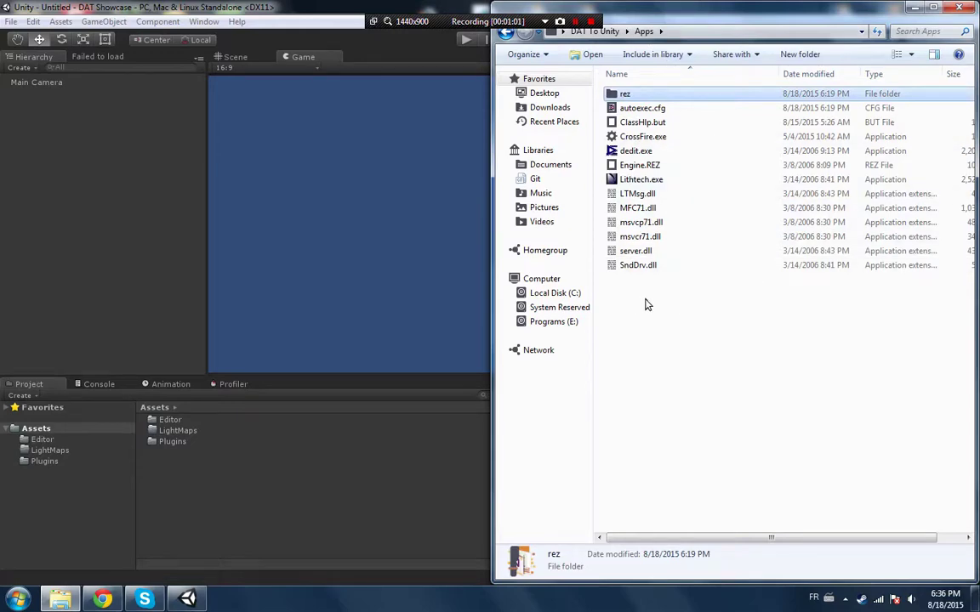
- Run CrossFire.exe and walk through the loaded VICTIM.DAT map in LithTech to export its lightmap and map files
{"action": "double_click", "coordinate": [634, 139]}
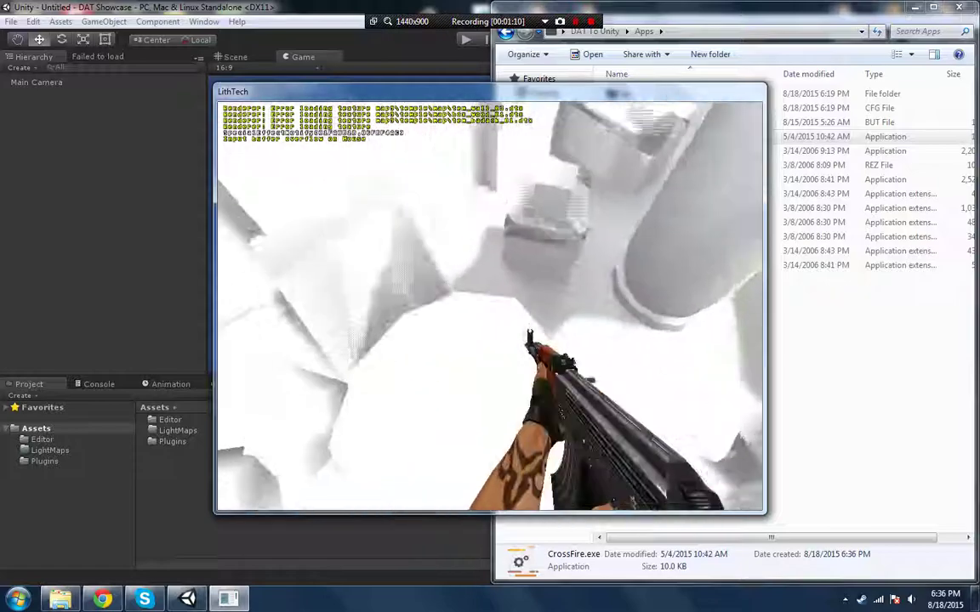
{"action": "key", "text": "w"}
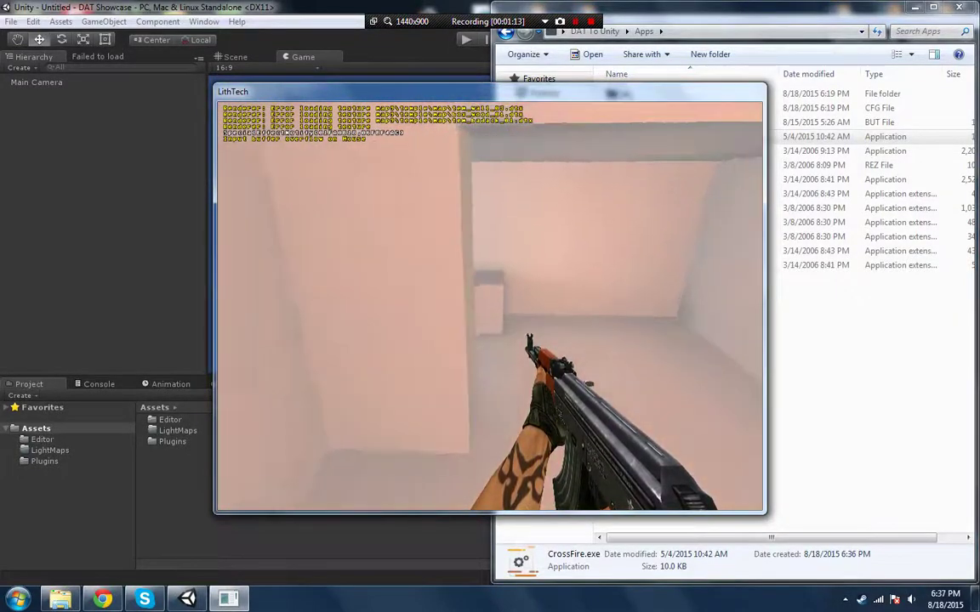
{"action": "key", "text": "3"}
{"action": "key", "text": "w"}
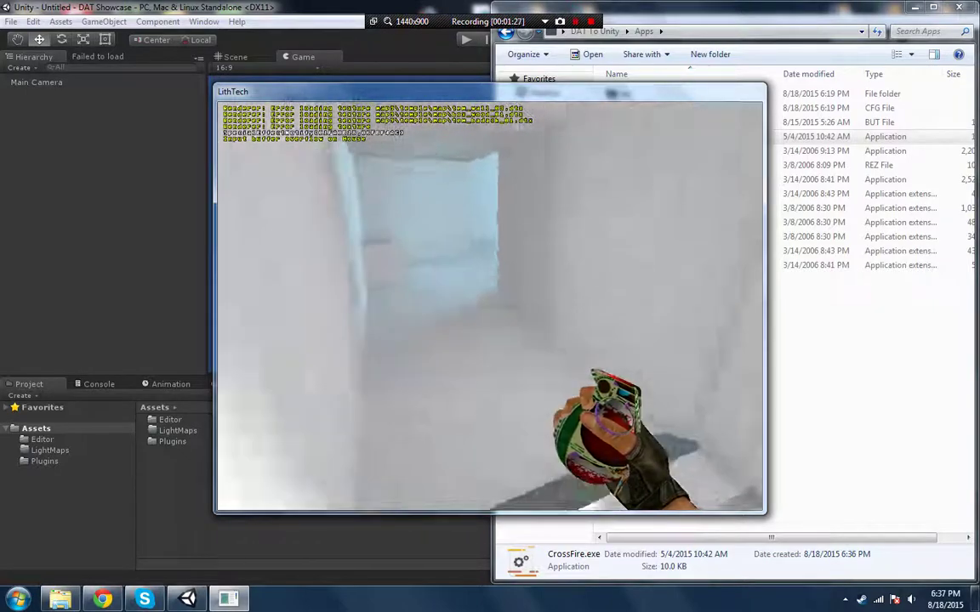
{"action": "key", "text": "w"}
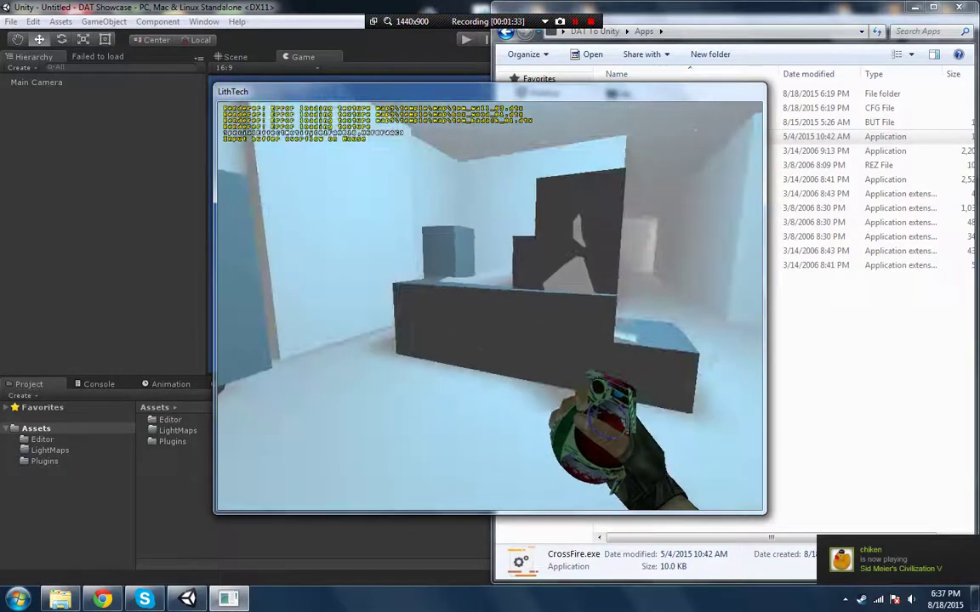
{"action": "key", "text": "Left"}
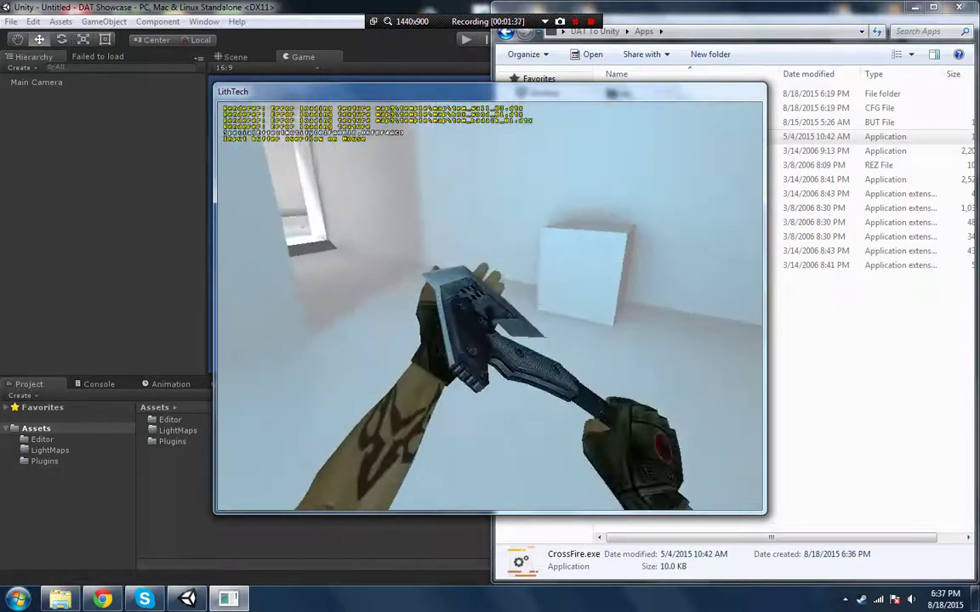
{"action": "key", "text": "w"}
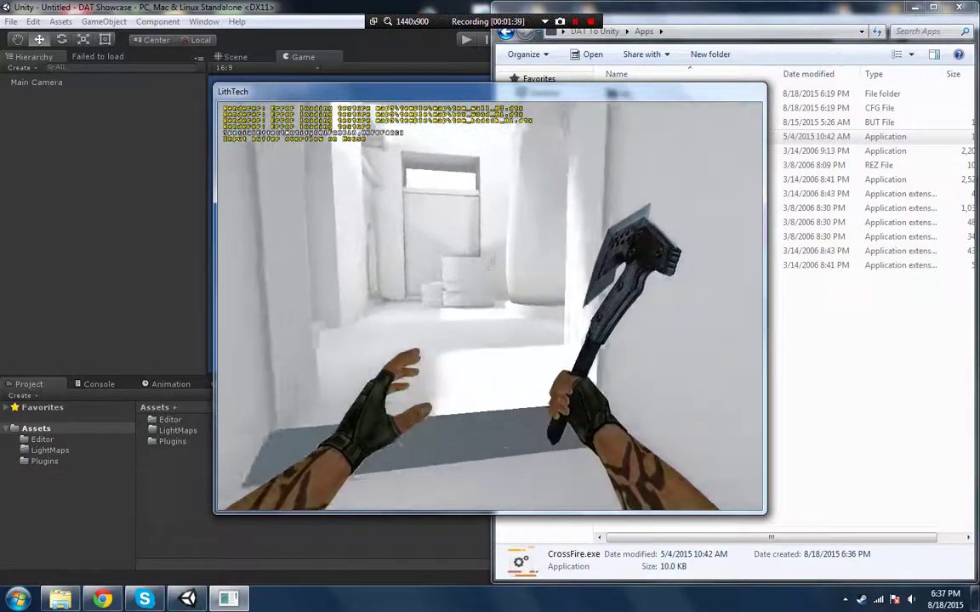
{"action": "key", "text": "w"}
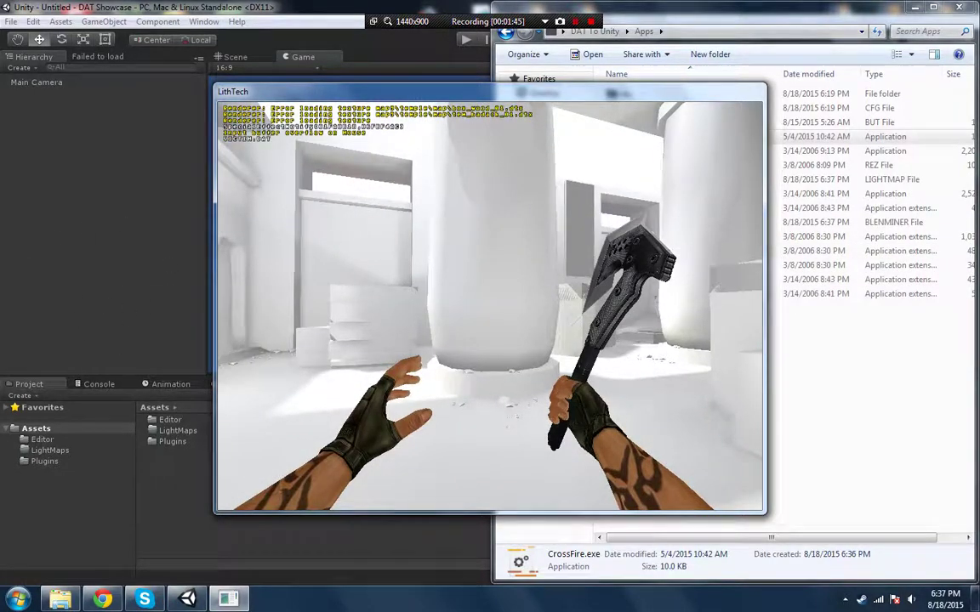
{"action": "key", "text": "w"}
{"action": "key", "text": "w"}
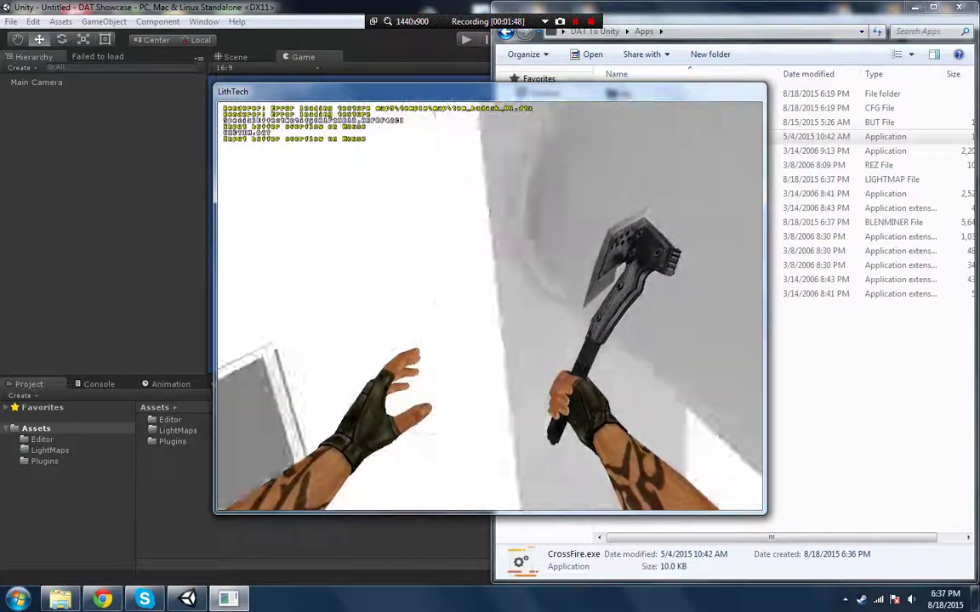
- Leave the map walkthrough and close the LithTech window
{"action": "key", "text": "super"}
{"action": "left_click", "coordinate": [382, 233]}
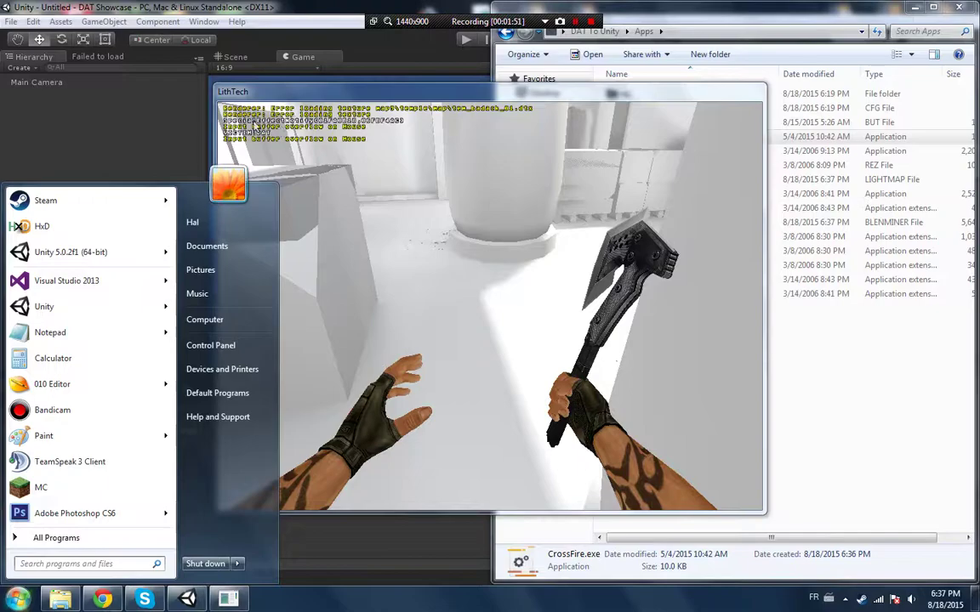
{"action": "left_click", "coordinate": [490, 306]}
{"action": "key", "text": "w"}
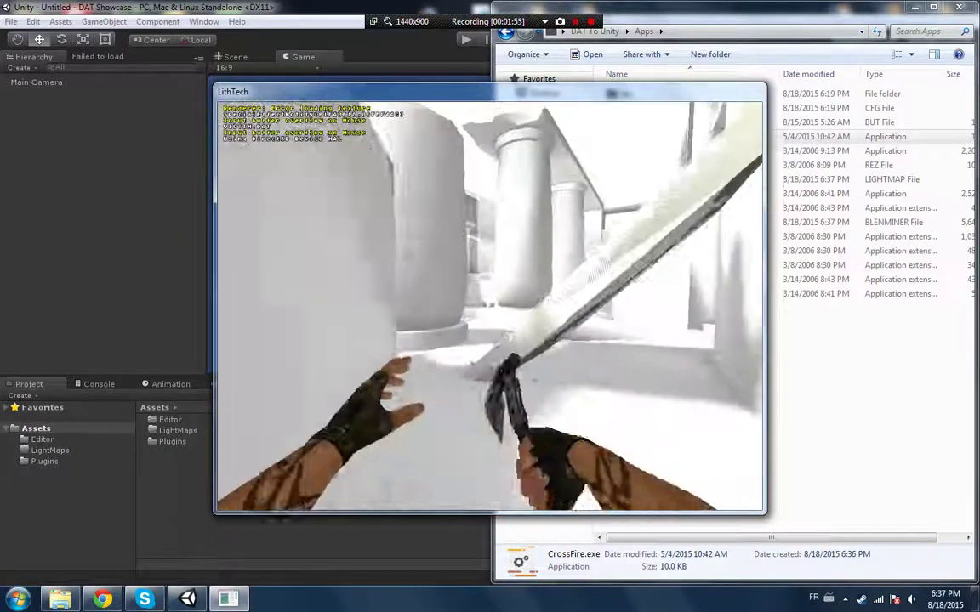
{"action": "key", "text": "alt+F4"}
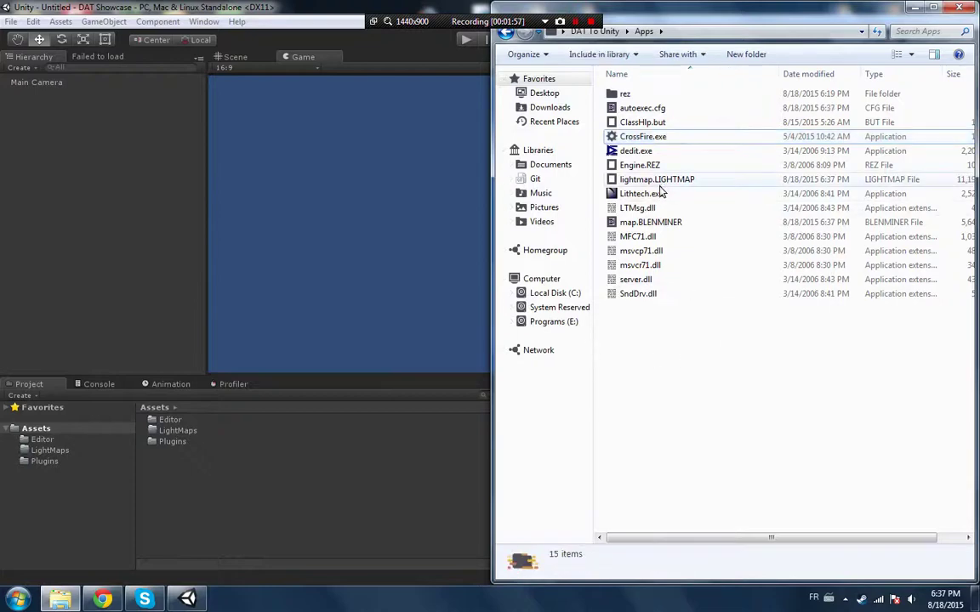
- Create a DAT folder in Assets and import lightmap.LIGHTMAP and map.BLENMINER from the Apps folder into it
{"action": "left_click", "coordinate": [657, 179]}
{"action": "left_click", "coordinate": [651, 222], "text": "ctrl"}
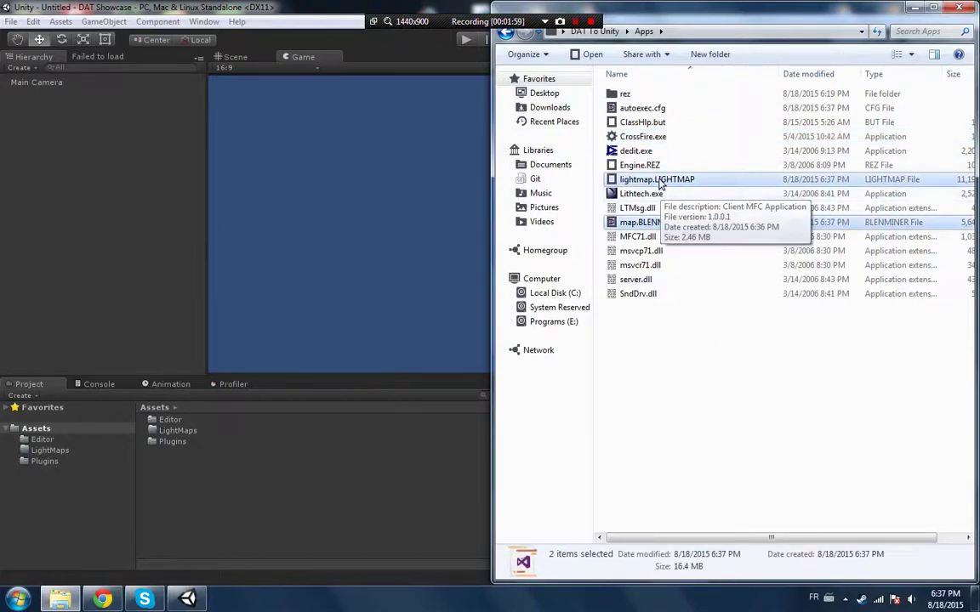
{"action": "right_click", "coordinate": [209, 486]}
{"action": "mouse_move", "coordinate": [250, 261]}
{"action": "left_click", "coordinate": [425, 261]}
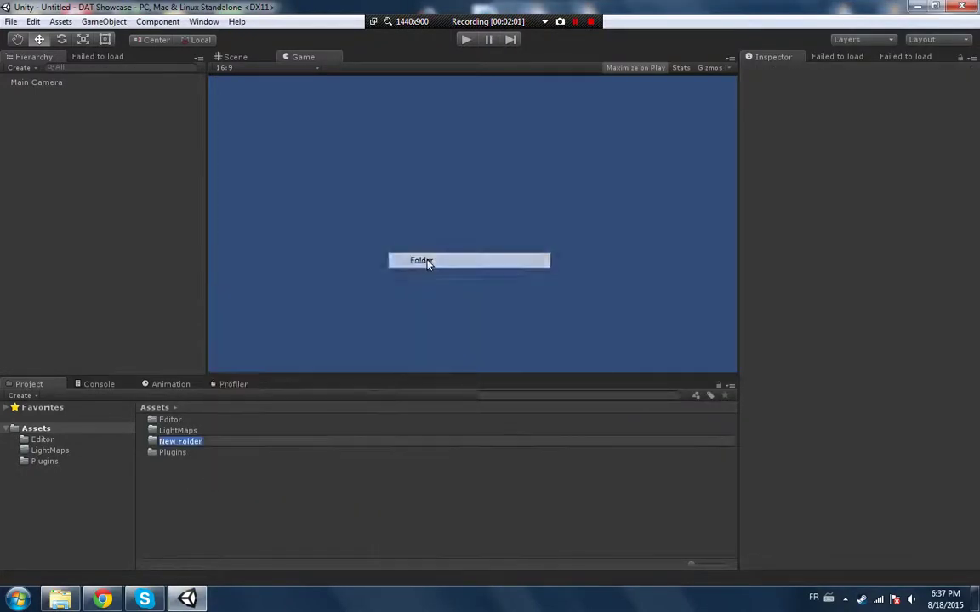
{"action": "type", "text": "DAT"}
{"action": "key", "text": "Return"}
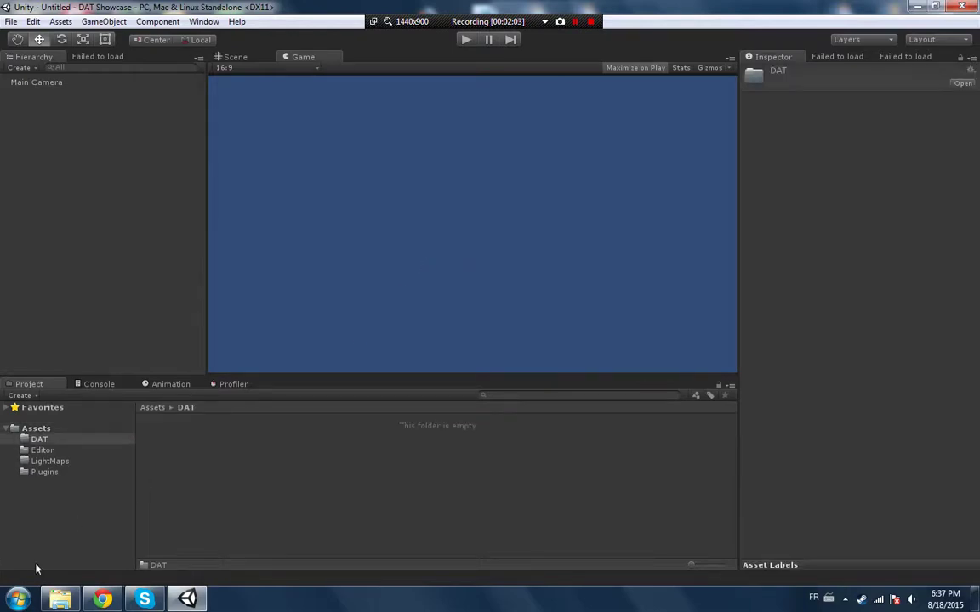
{"action": "left_click", "coordinate": [59, 598]}
{"action": "left_click_drag", "start_coordinate": [656, 222], "coordinate": [238, 437]}
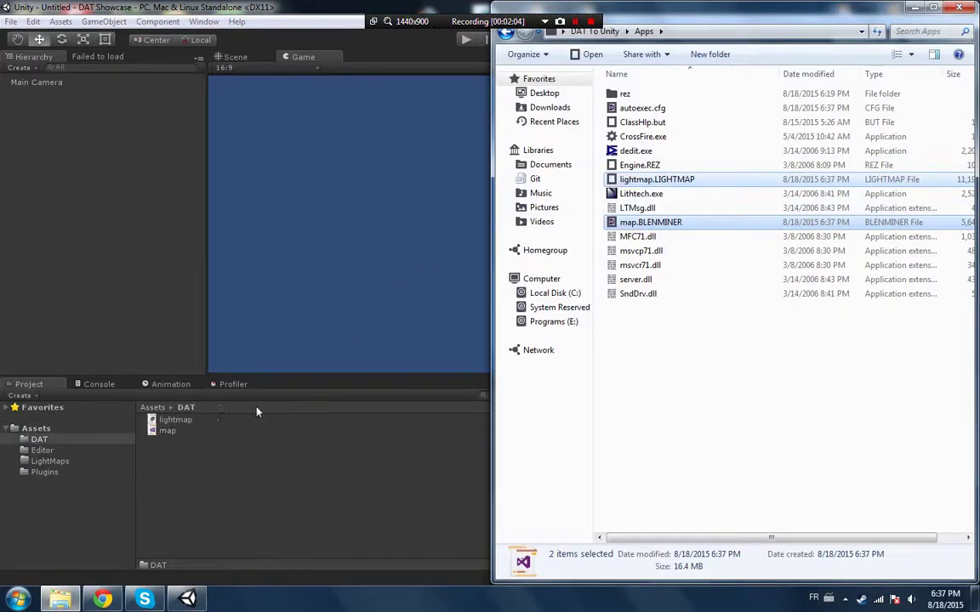
{"action": "left_click", "coordinate": [701, 339]}
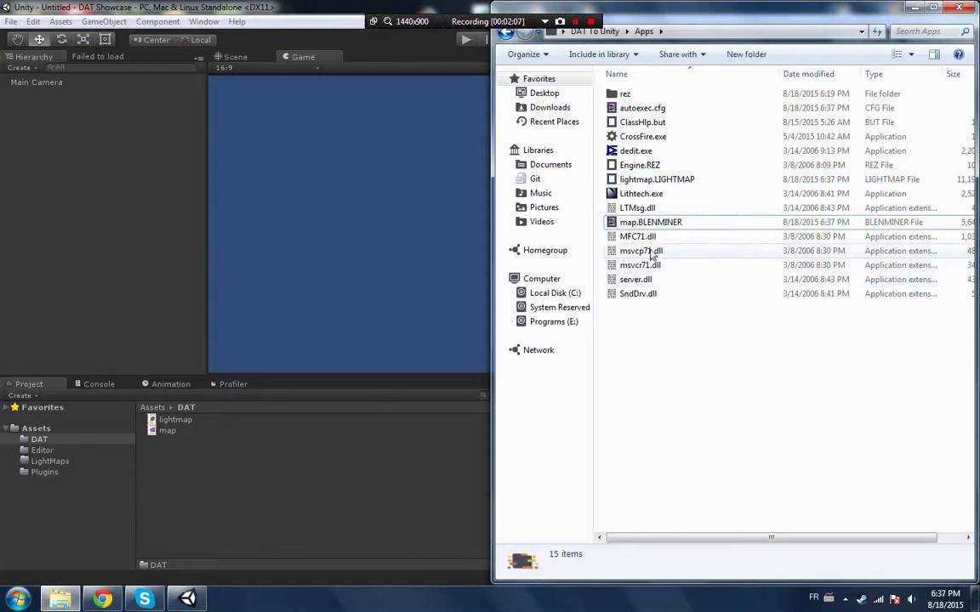
- Create a folder named Resources inside the DAT assets folder and open it
{"action": "left_click", "coordinate": [170, 433]}
{"action": "right_click", "coordinate": [170, 431]}
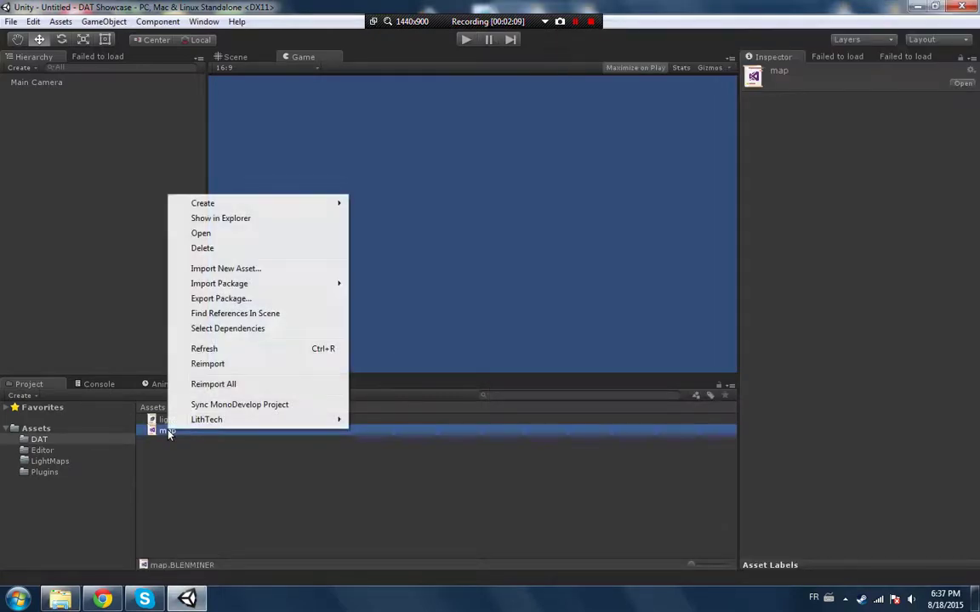
{"action": "left_click", "coordinate": [171, 468]}
{"action": "right_click", "coordinate": [176, 468]}
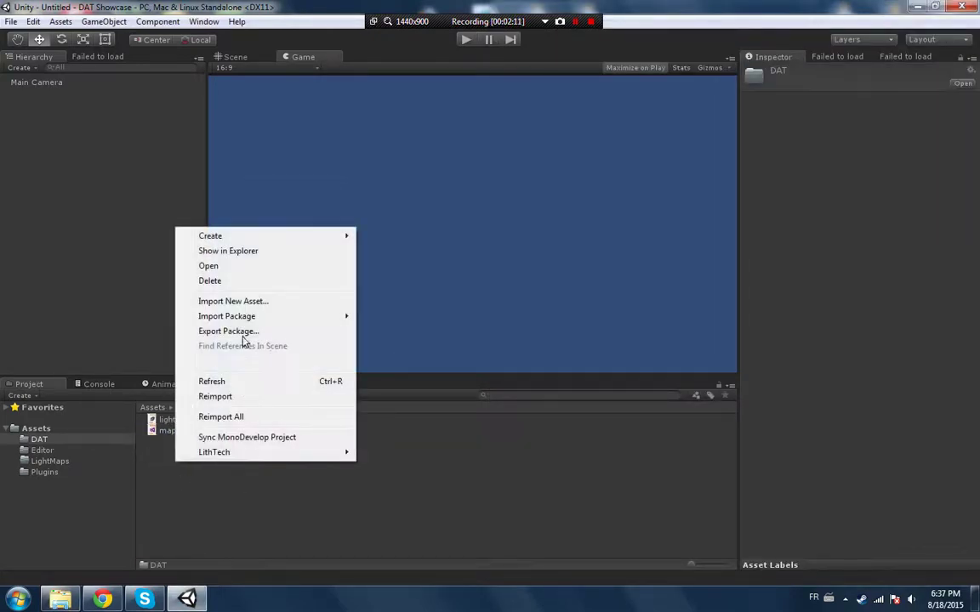
{"action": "mouse_move", "coordinate": [256, 243]}
{"action": "left_click", "coordinate": [400, 240]}
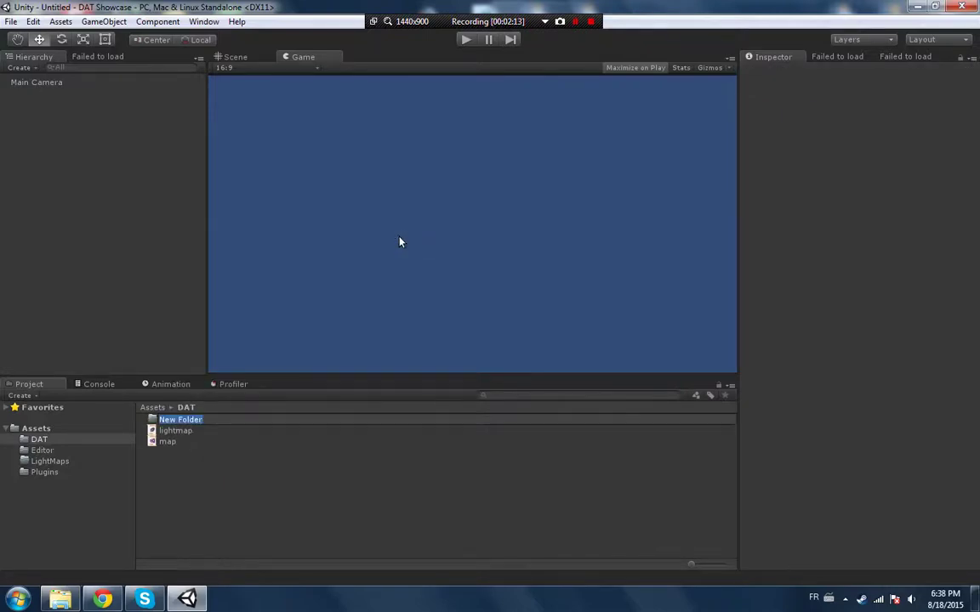
{"action": "type", "text": "Resources"}
{"action": "key", "text": "Return"}
{"action": "key", "text": "Return"}
- Run dedit.exe from the Apps folder and create a new project in the proposed Project0 directory
{"action": "left_click", "coordinate": [60, 600]}
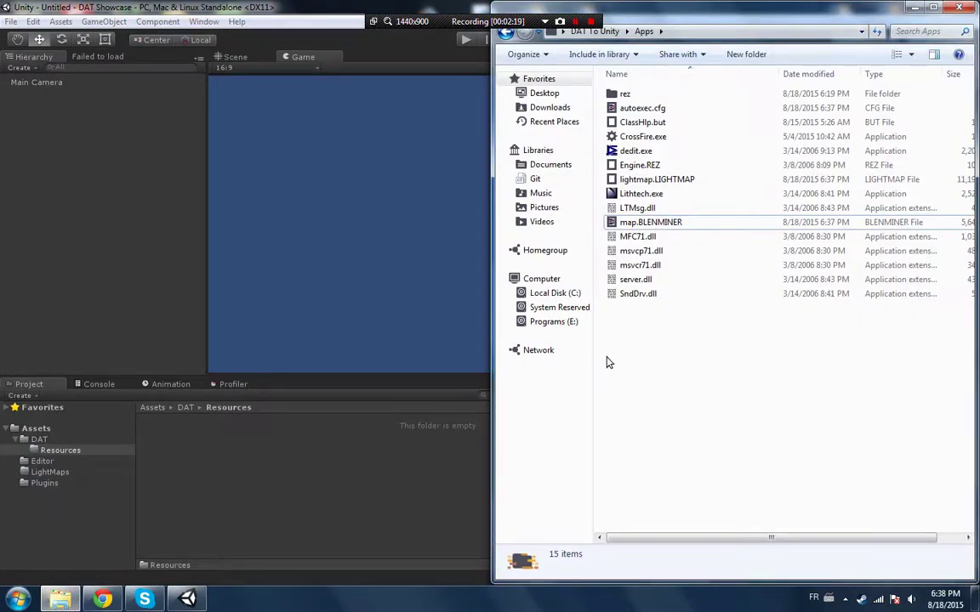
{"action": "double_click", "coordinate": [644, 152]}
{"action": "left_click", "coordinate": [12, 21]}
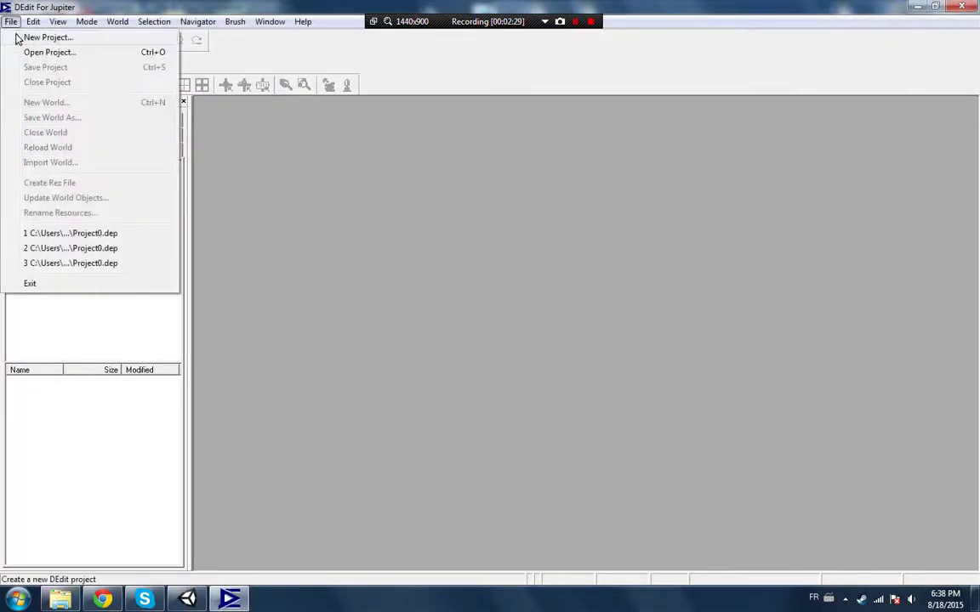
{"action": "left_click", "coordinate": [34, 37]}
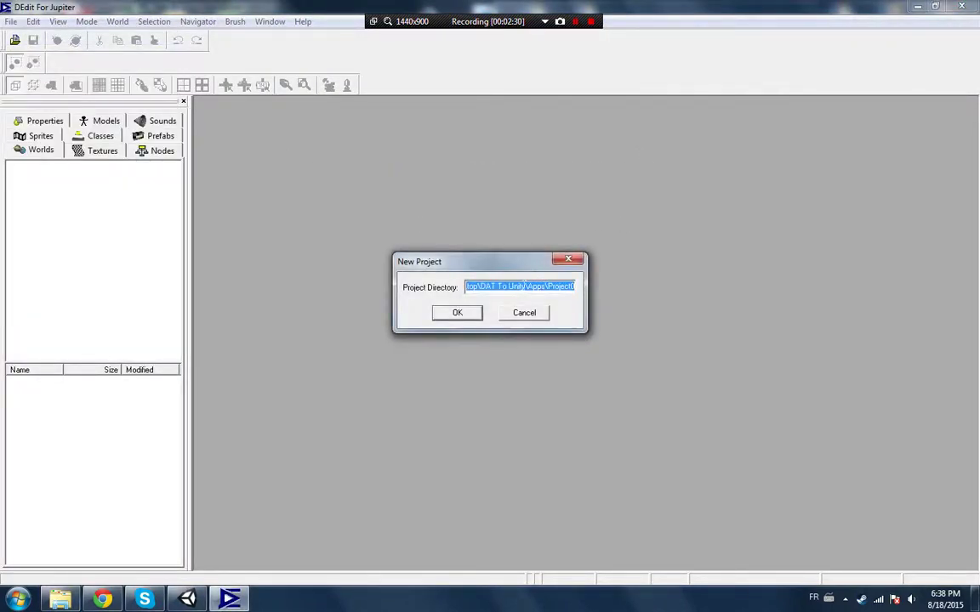
{"action": "left_click", "coordinate": [458, 313]}
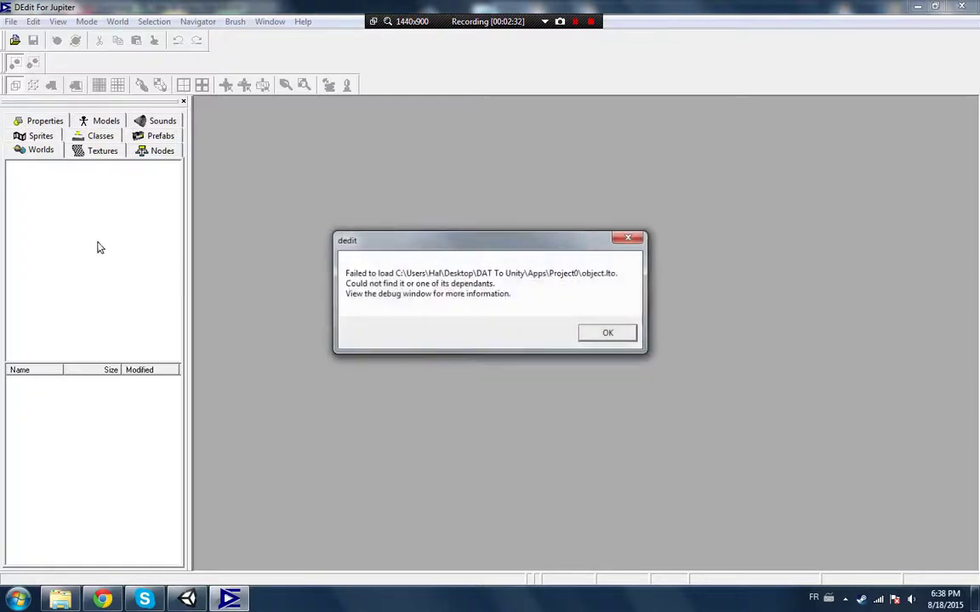
{"action": "left_click", "coordinate": [588, 333]}
- Create a new world named SINEP in the project and close DEdit, saving the world
{"action": "left_click", "coordinate": [490, 331]}
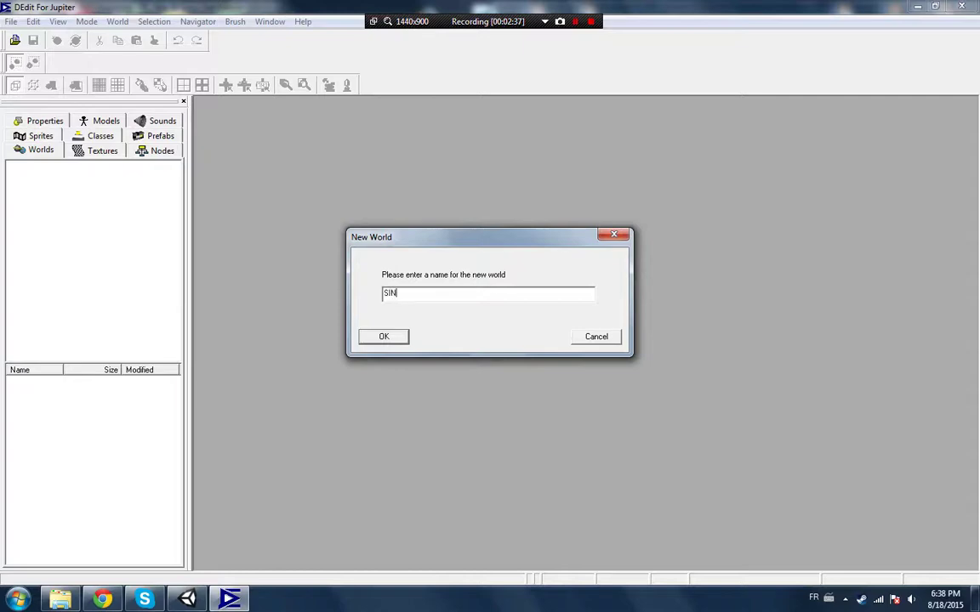
{"action": "left_click", "coordinate": [383, 337]}
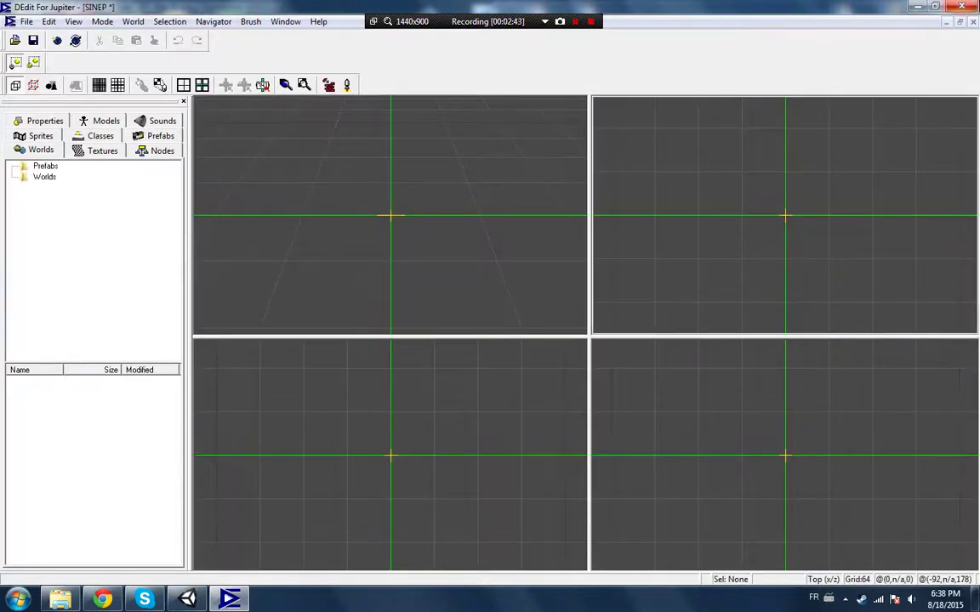
{"action": "left_click", "coordinate": [962, 6]}
{"action": "left_click", "coordinate": [436, 330]}
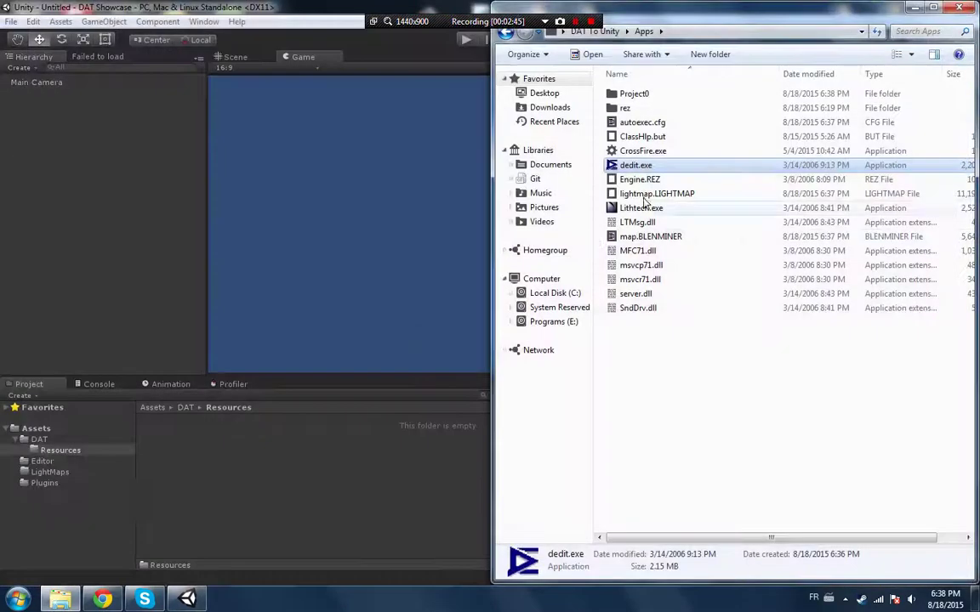
- Add the map's DTX textures to the Textures folder of Project0 and return to the Apps folder
{"action": "left_click", "coordinate": [637, 95]}
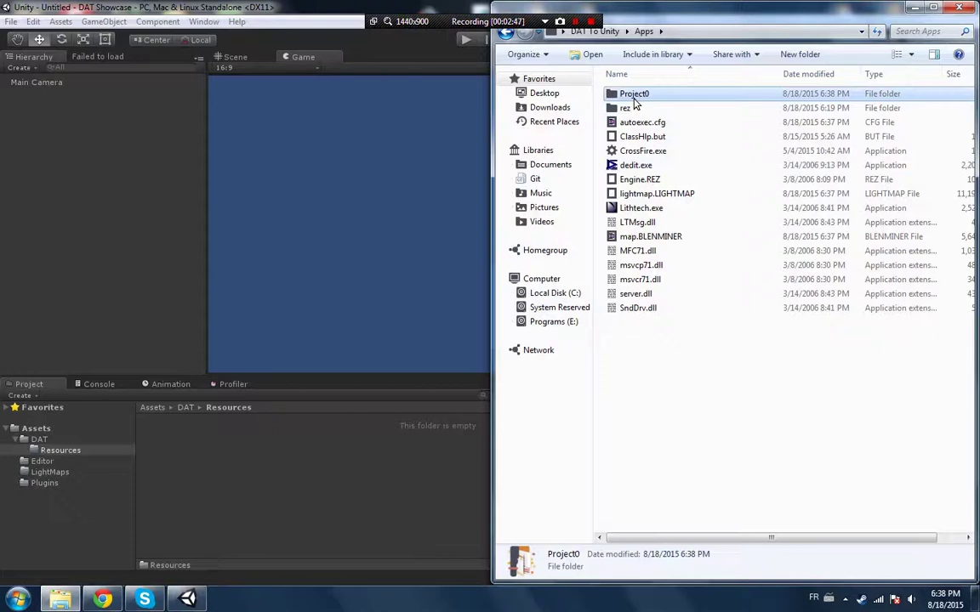
{"action": "double_click", "coordinate": [634, 98]}
{"action": "double_click", "coordinate": [645, 181]}
{"action": "right_click", "coordinate": [656, 117]}
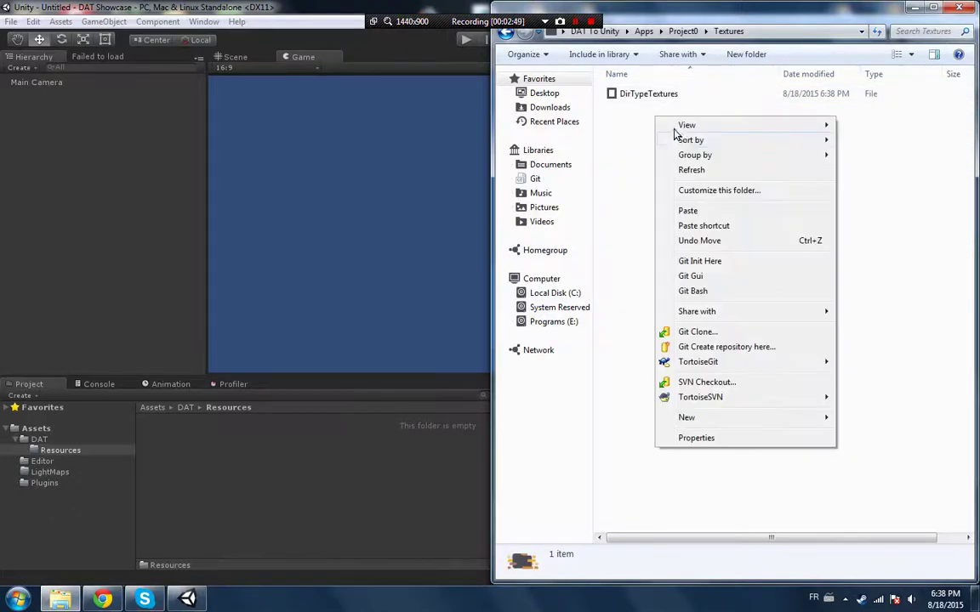
{"action": "left_click", "coordinate": [690, 170]}
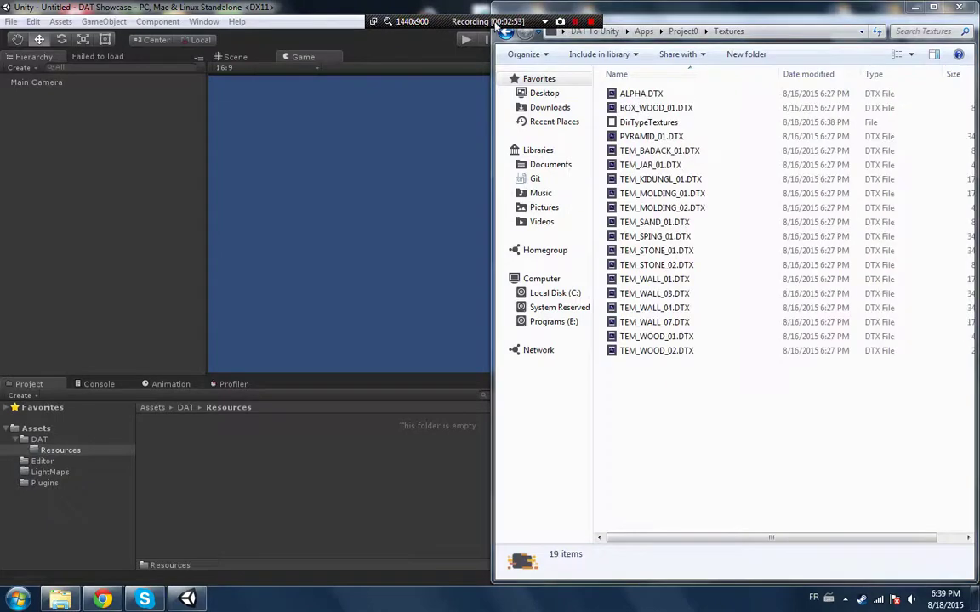
{"action": "left_click", "coordinate": [644, 31]}
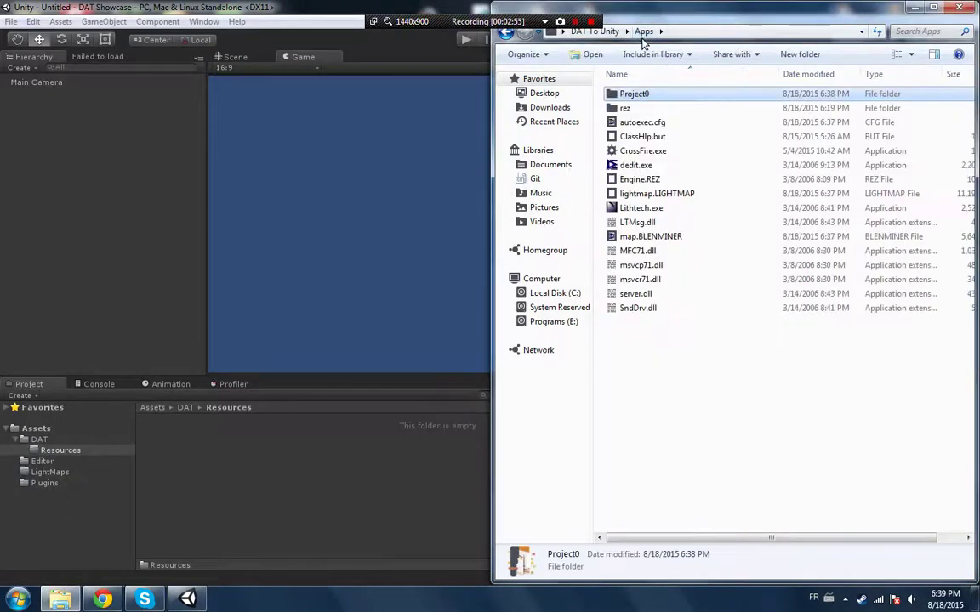
- Run dedit.exe again with the SINEP world and list the project's textures
{"action": "double_click", "coordinate": [635, 165]}
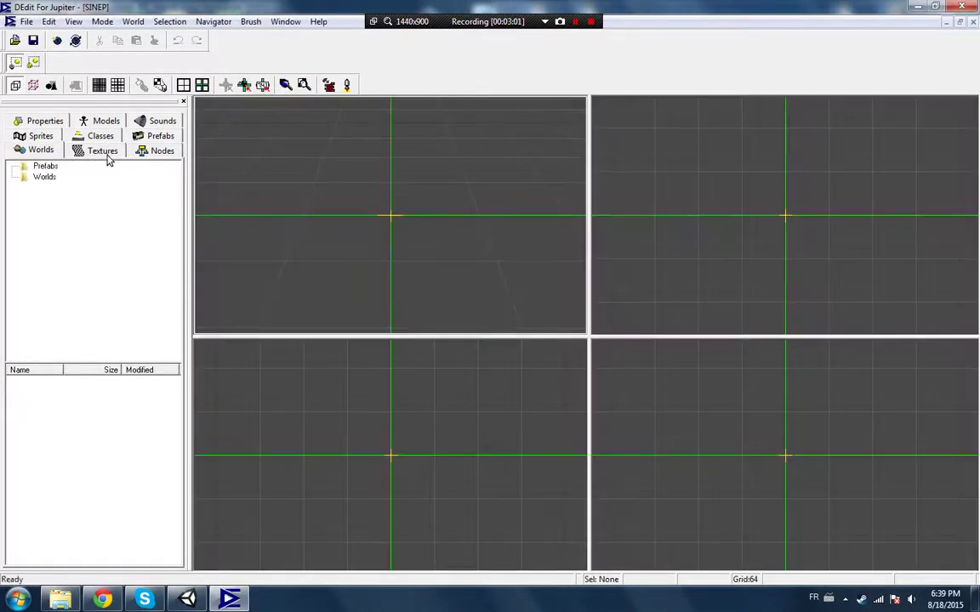
{"action": "left_click", "coordinate": [103, 151]}
{"action": "left_click", "coordinate": [49, 166]}
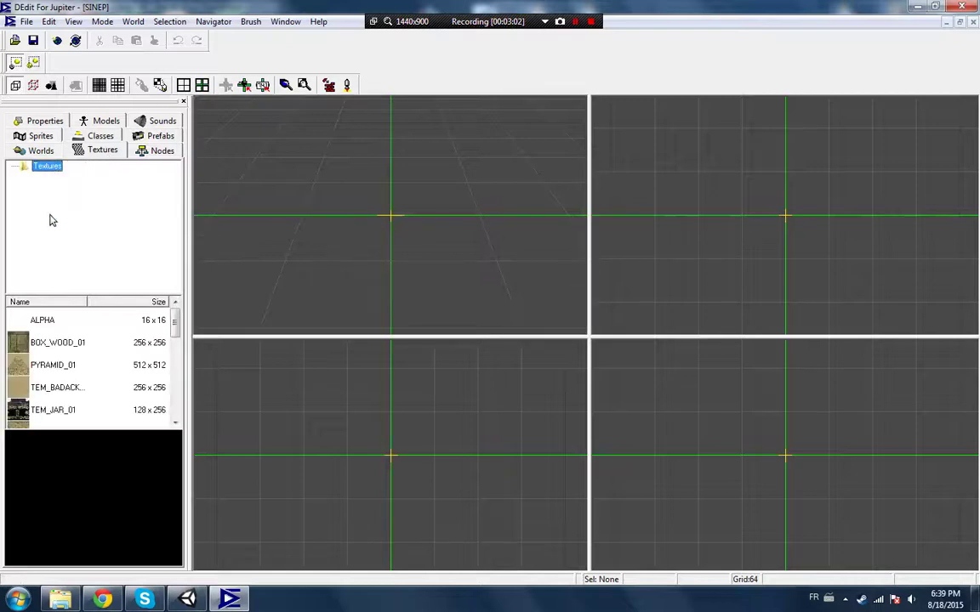
- Export all the listed textures from ALPHA through TEM_WOOD_02 as TGA files and close DEdit
{"action": "left_click", "coordinate": [73, 330]}
{"action": "scroll", "coordinate": [76, 334], "scroll_direction": "down", "scroll_amount": 3}
{"action": "left_click", "coordinate": [75, 410], "text": "shift"}
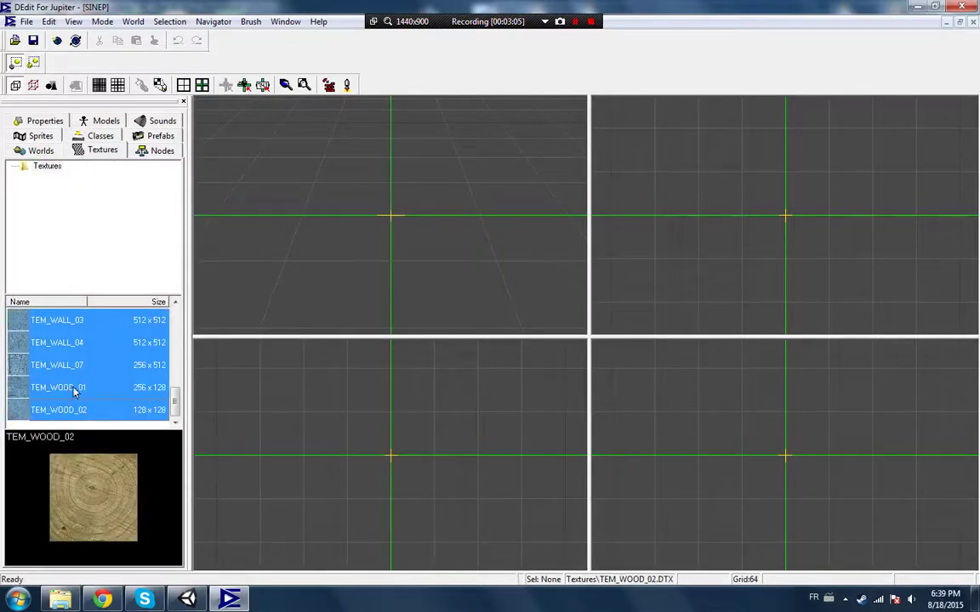
{"action": "right_click", "coordinate": [91, 334]}
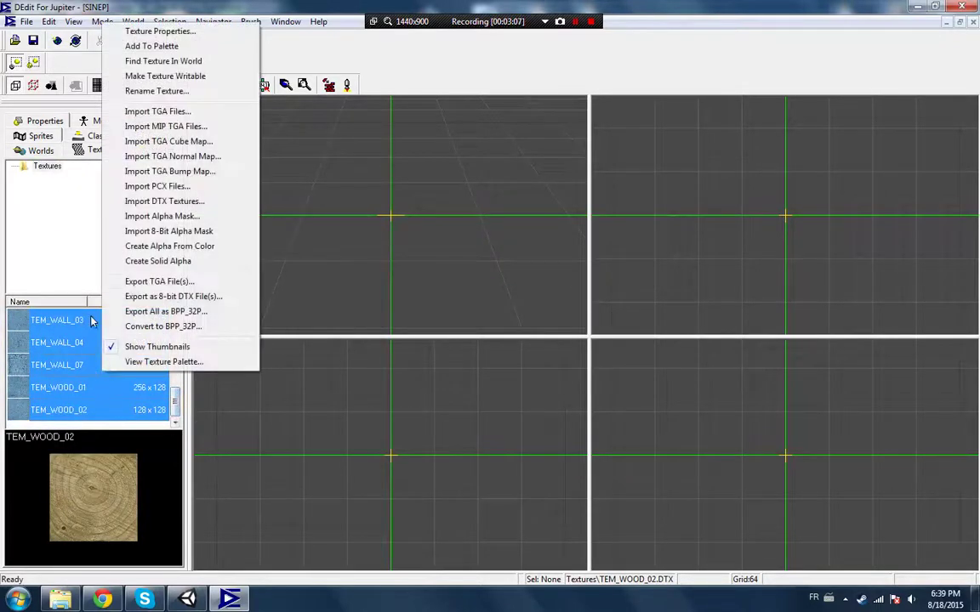
{"action": "left_click", "coordinate": [187, 283]}
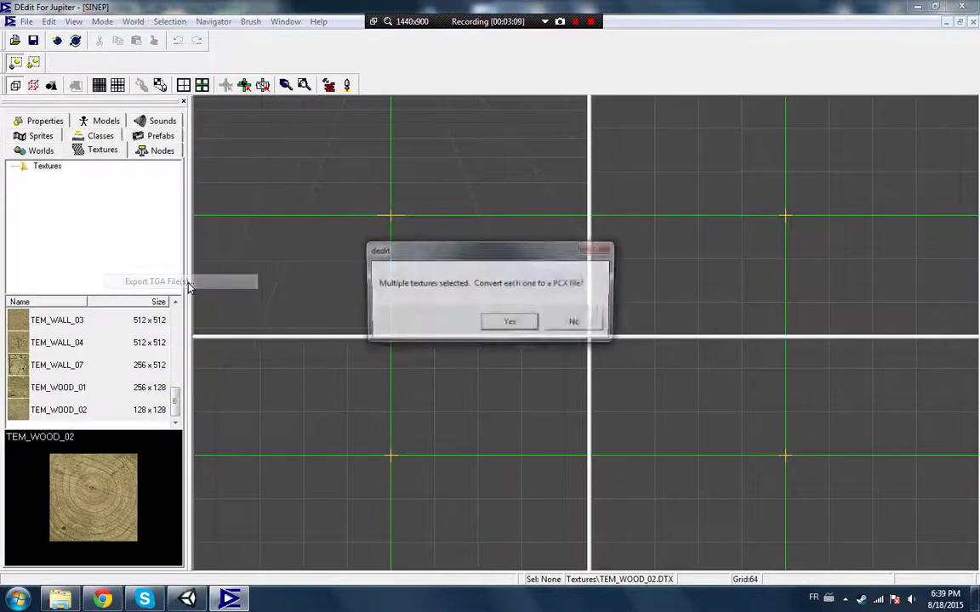
{"action": "left_click", "coordinate": [510, 323]}
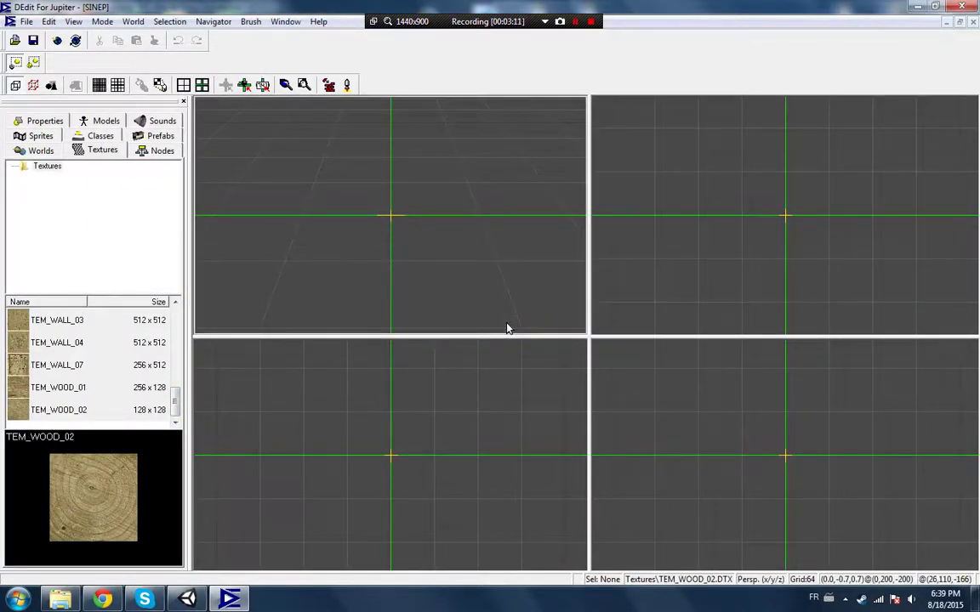
{"action": "left_click", "coordinate": [961, 6]}
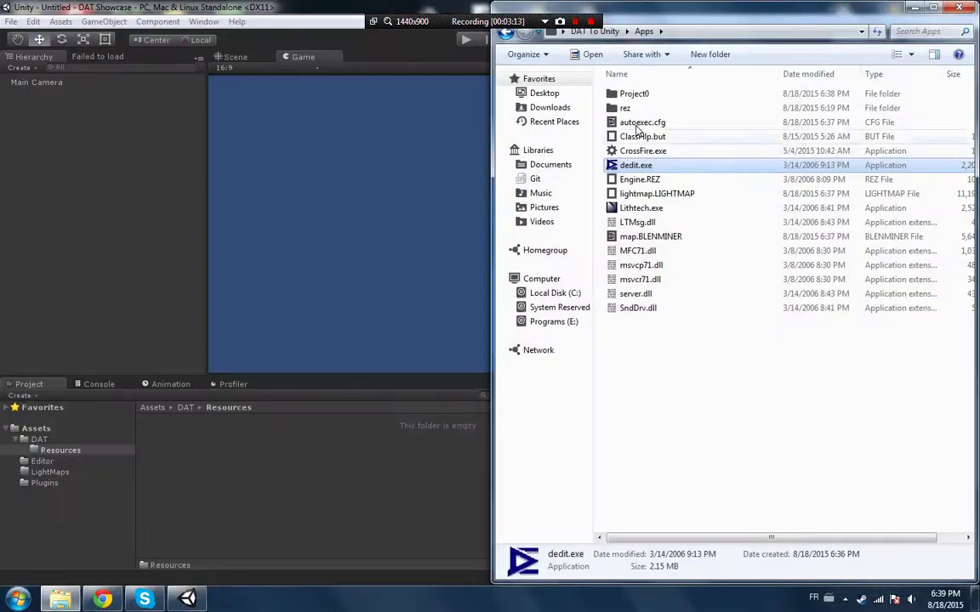
- Open the Textures folder of Project0 and search it for .tga files
{"action": "double_click", "coordinate": [627, 100]}
{"action": "double_click", "coordinate": [630, 95]}
{"action": "double_click", "coordinate": [650, 178]}
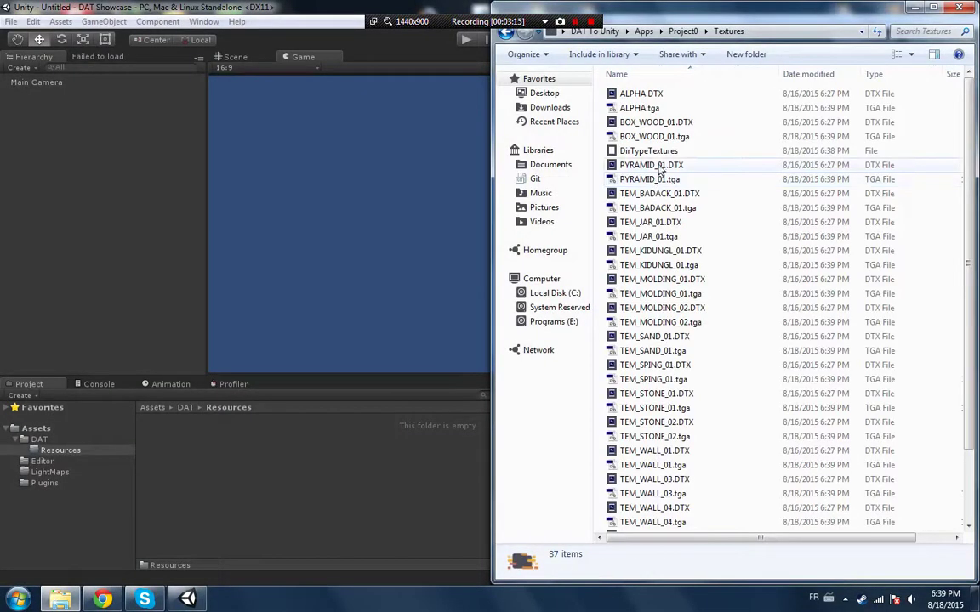
{"action": "left_click", "coordinate": [923, 31]}
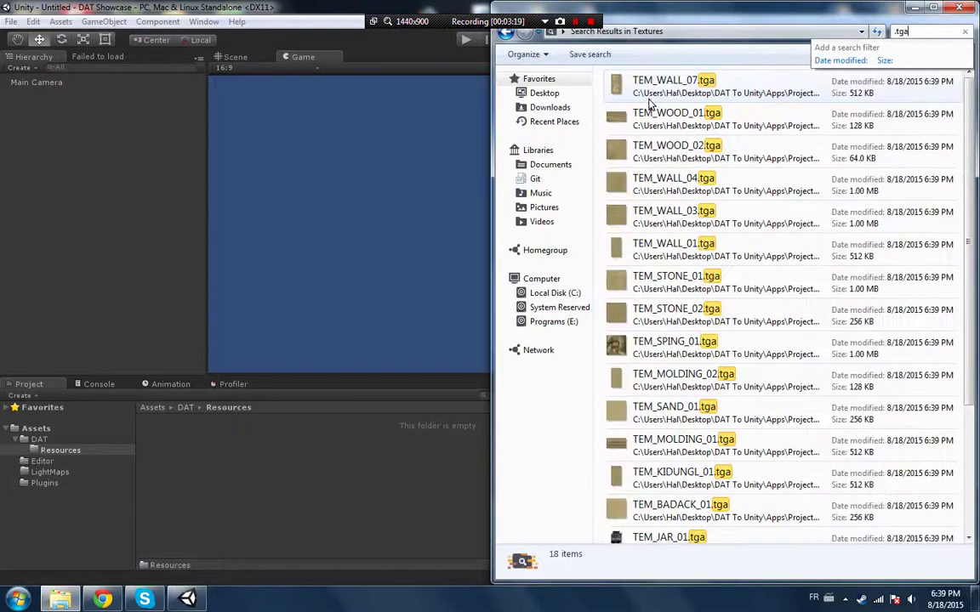
- Import all the found TGA textures into Unity's DAT/Resources folder and close the file explorer window
{"action": "left_click", "coordinate": [649, 101]}
{"action": "scroll", "coordinate": [659, 136], "scroll_direction": "down", "scroll_amount": 3}
{"action": "left_click", "coordinate": [665, 481], "text": "shift"}
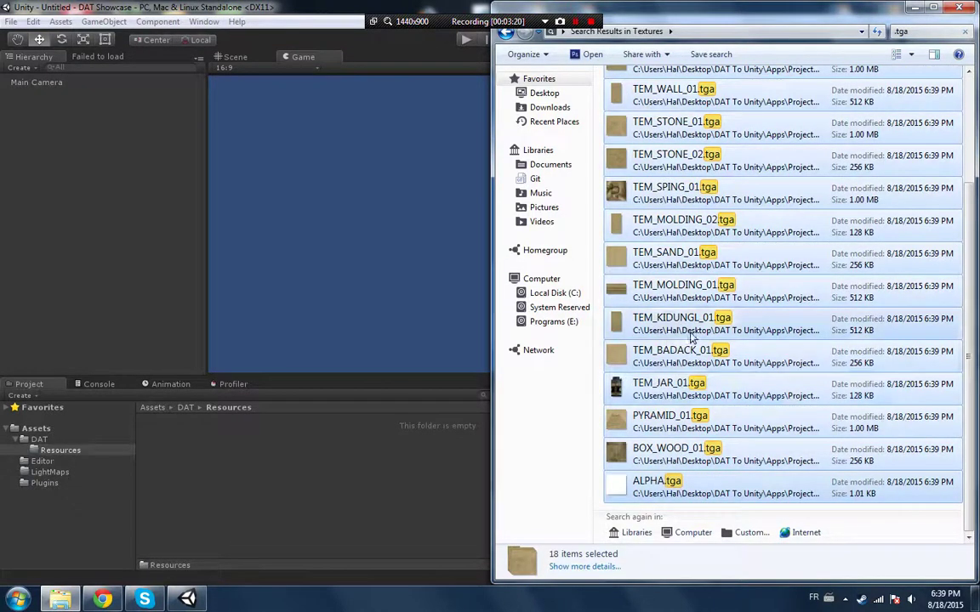
{"action": "left_click_drag", "start_coordinate": [227, 387], "coordinate": [261, 416]}
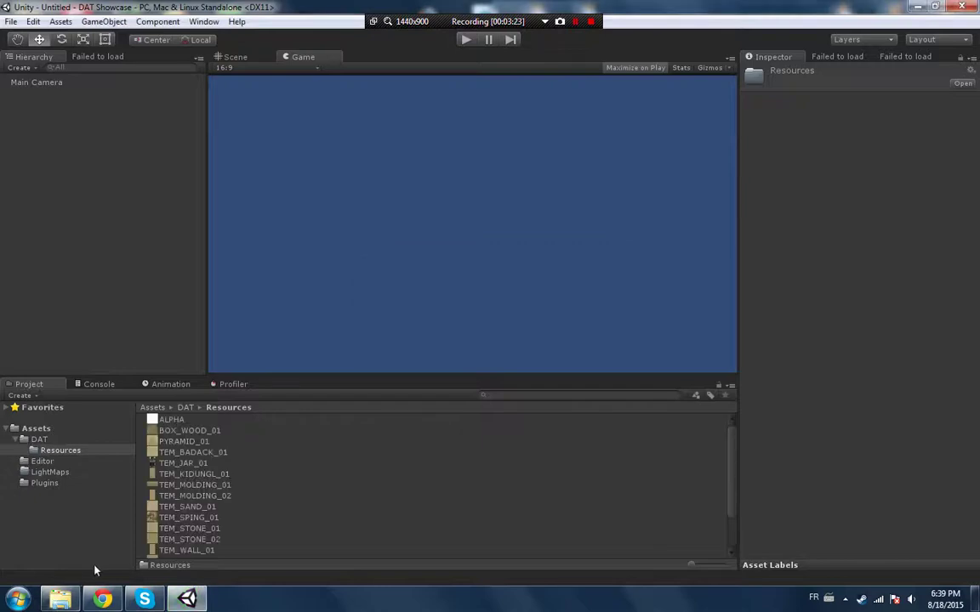
{"action": "left_click", "coordinate": [238, 484]}
{"action": "left_click", "coordinate": [59, 599]}
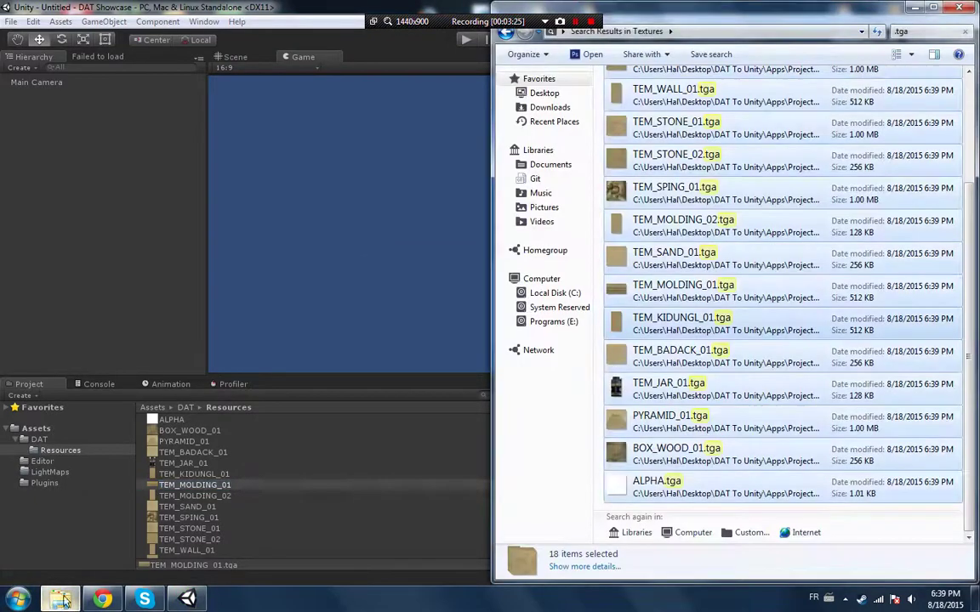
{"action": "left_click", "coordinate": [971, 7]}
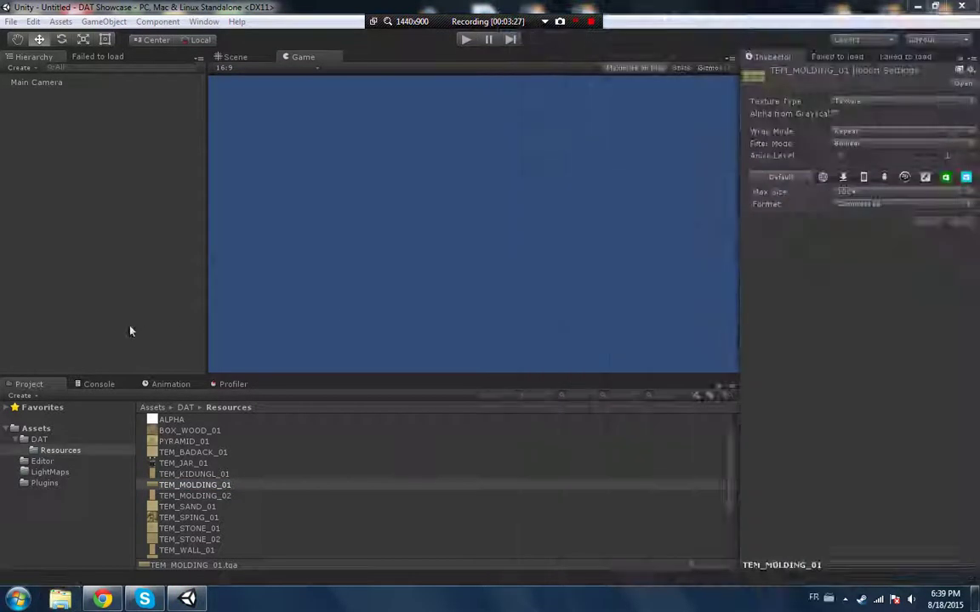
{"action": "left_click", "coordinate": [117, 293]}
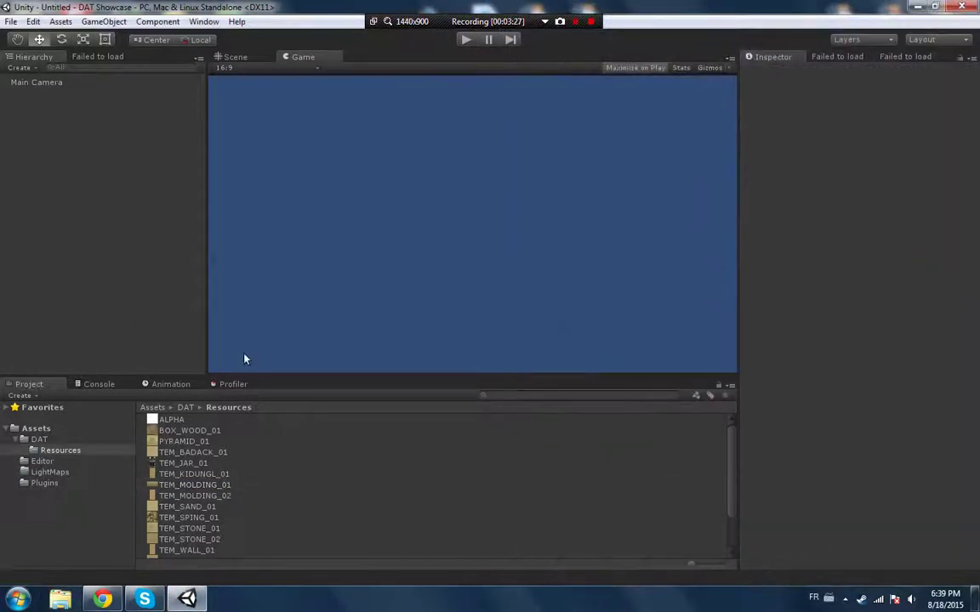
- Import map.BLENMINER from the DAT assets folder into the scene with the LithTech map importer
{"action": "left_click", "coordinate": [37, 439]}
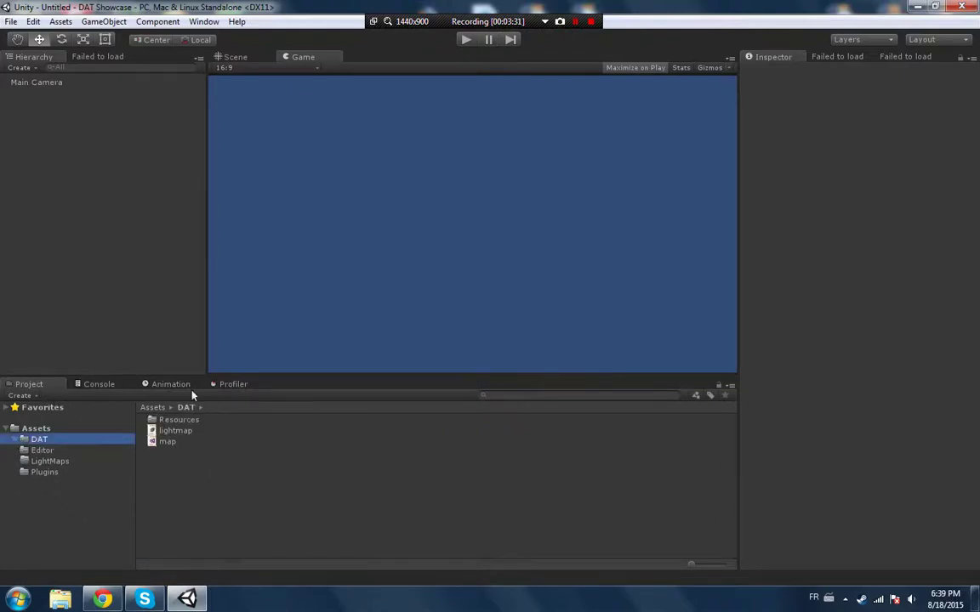
{"action": "right_click", "coordinate": [165, 443]}
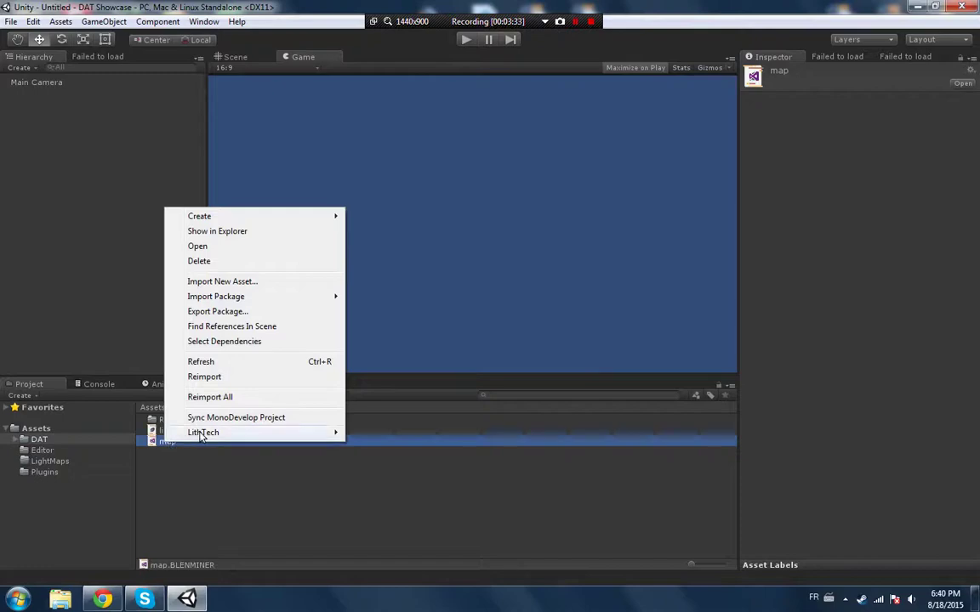
{"action": "mouse_move", "coordinate": [235, 436]}
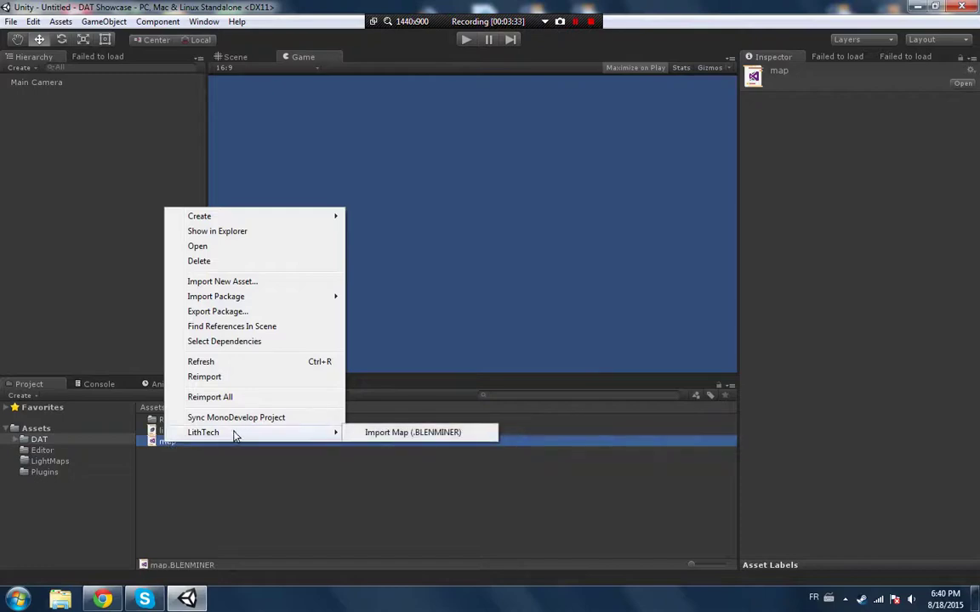
{"action": "left_click", "coordinate": [449, 434]}
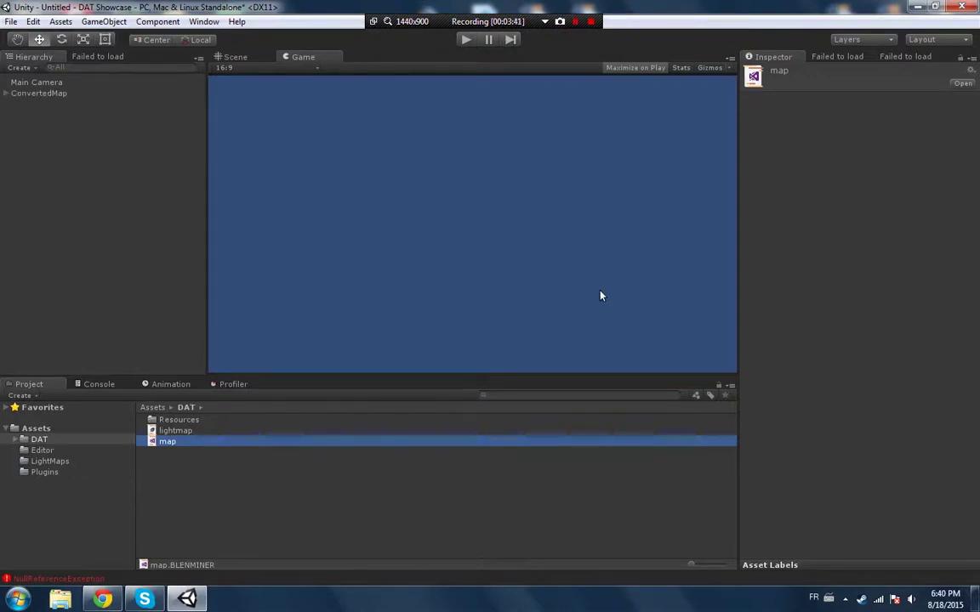
- Examine the NullReferenceException in the Console and open its source script in Visual Studio
{"action": "left_click", "coordinate": [96, 384]}
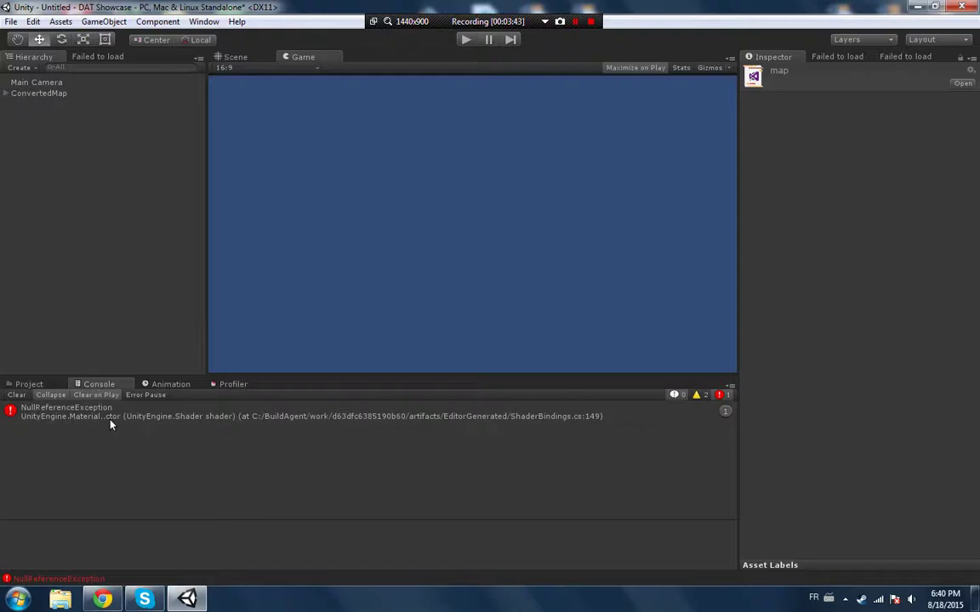
{"action": "double_click", "coordinate": [110, 416]}
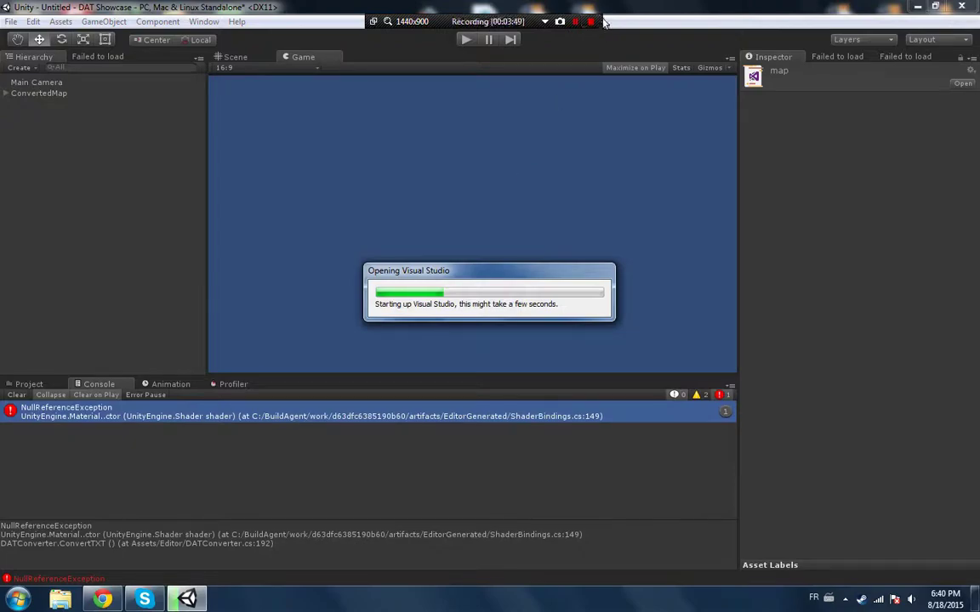
{"action": "left_click", "coordinate": [574, 23]}
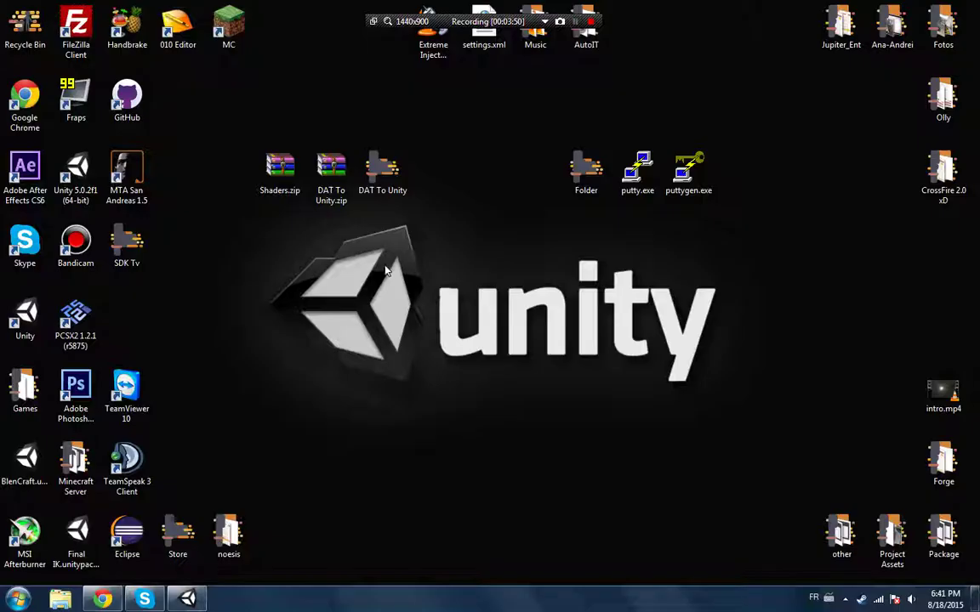
- Open the Shaders.zip archive from the desktop
{"action": "right_click", "coordinate": [308, 236]}
{"action": "left_click", "coordinate": [340, 269]}
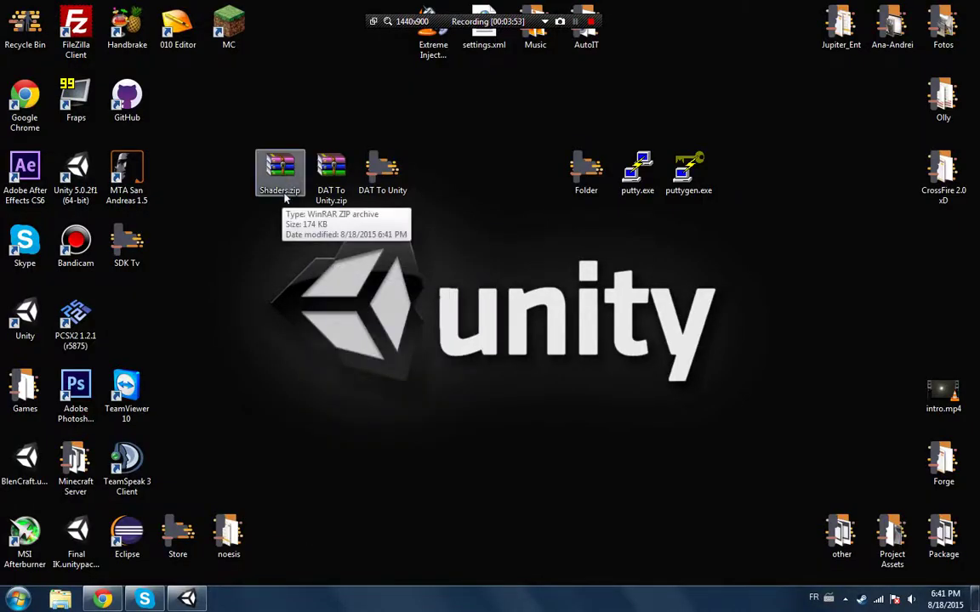
{"action": "left_click_drag", "start_coordinate": [248, 138], "coordinate": [358, 228]}
{"action": "double_click", "coordinate": [279, 170]}
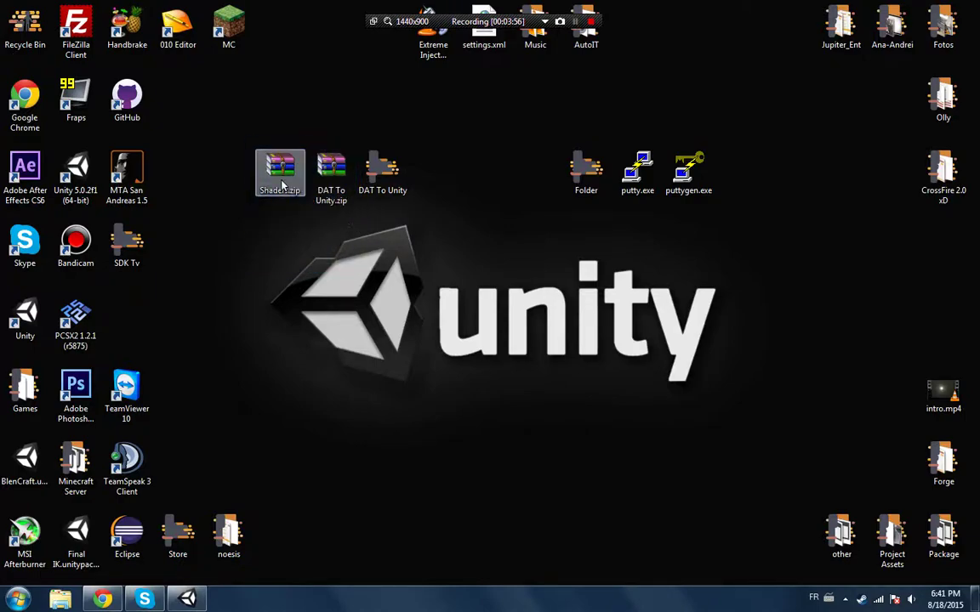
{"action": "left_click_drag", "start_coordinate": [542, 278], "coordinate": [420, 278]}
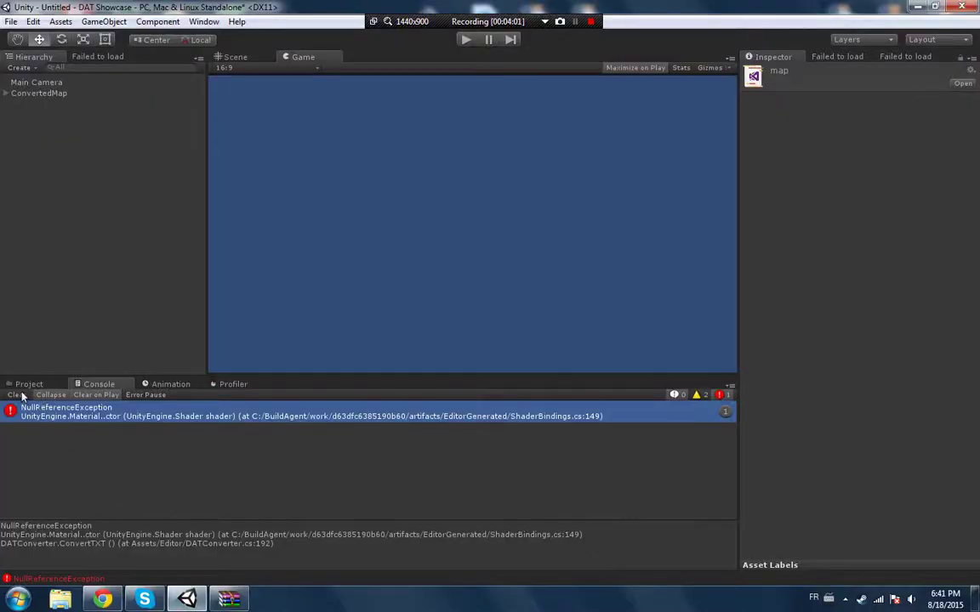
- Switch to Unity and delete the ConvertedMap object from the scene
{"action": "left_click", "coordinate": [25, 387]}
{"action": "left_click", "coordinate": [61, 95]}
{"action": "key", "text": "Delete"}
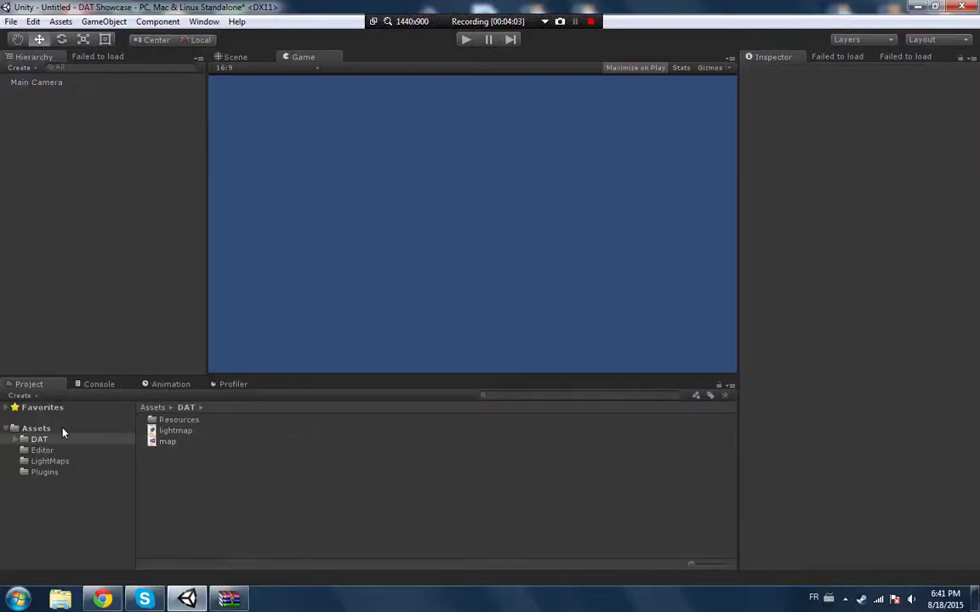
- Extract the Shaders folder from Shaders.zip into the DAT Showcase project's Assets folder, check its contents, and close the archive and explorer windows
{"action": "right_click", "coordinate": [61, 429]}
{"action": "left_click", "coordinate": [109, 219]}
{"action": "left_click", "coordinate": [229, 598]}
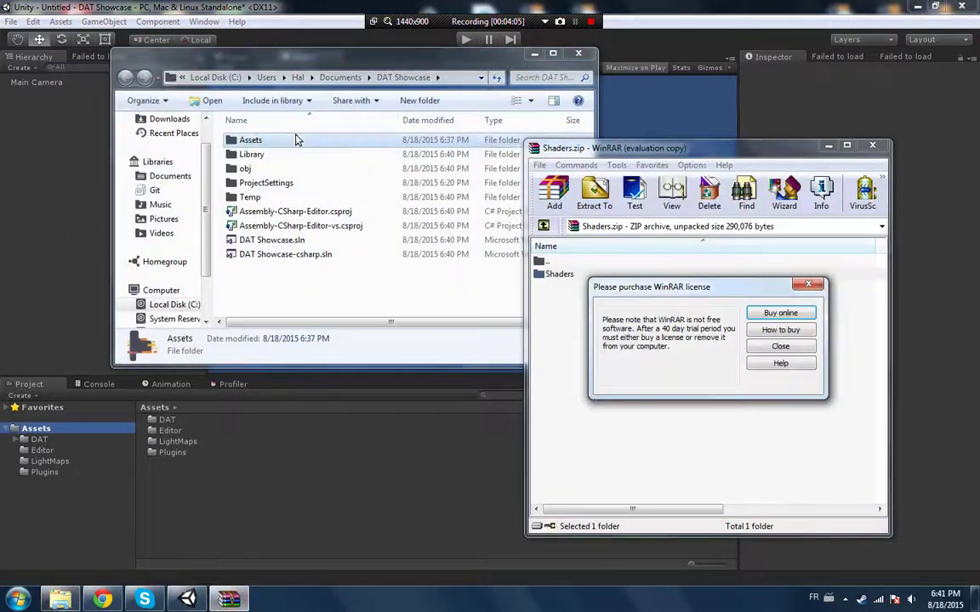
{"action": "double_click", "coordinate": [295, 138]}
{"action": "left_click", "coordinate": [815, 287]}
{"action": "left_click", "coordinate": [814, 287]}
{"action": "left_click_drag", "start_coordinate": [560, 273], "coordinate": [345, 240]}
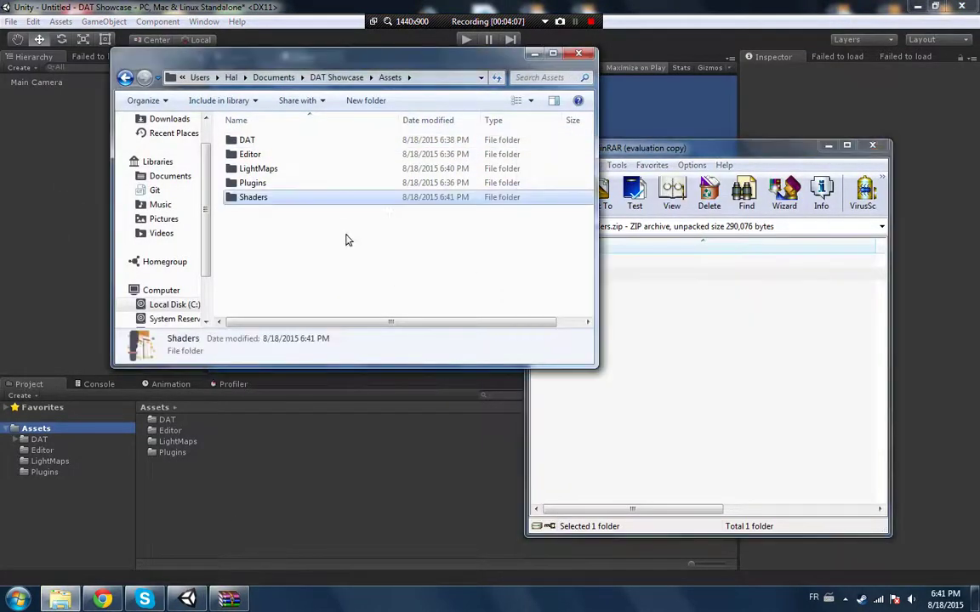
{"action": "left_click", "coordinate": [872, 145]}
{"action": "double_click", "coordinate": [255, 197]}
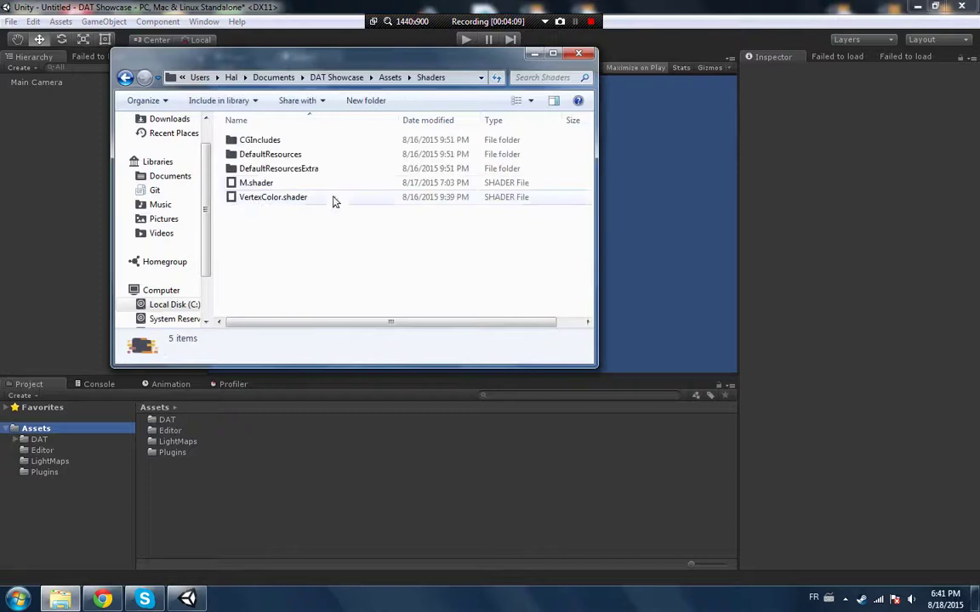
{"action": "left_click", "coordinate": [578, 56]}
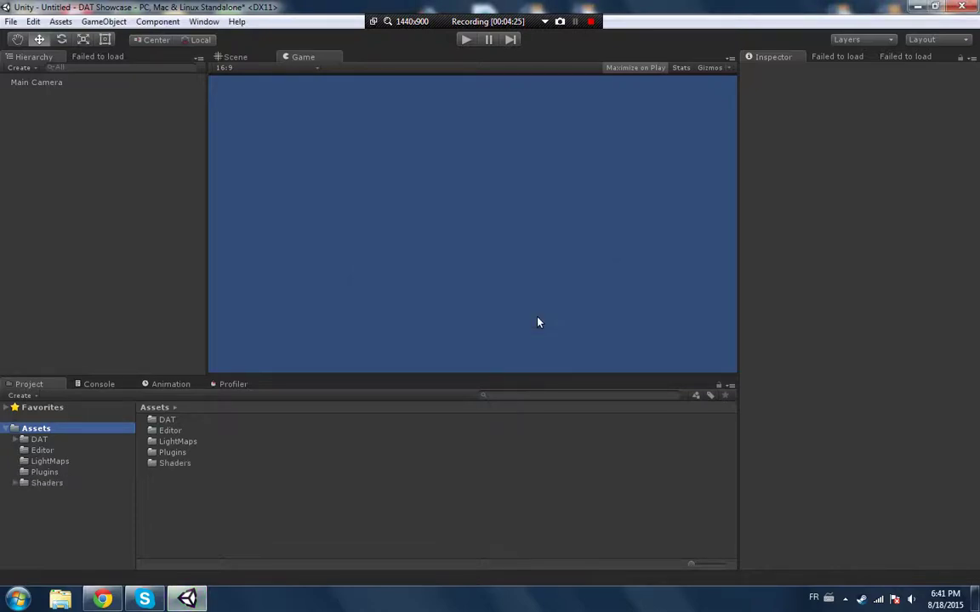
- Import map.BLENMINER from the DAT folder again with the LithTech map importer
{"action": "left_click", "coordinate": [47, 483]}
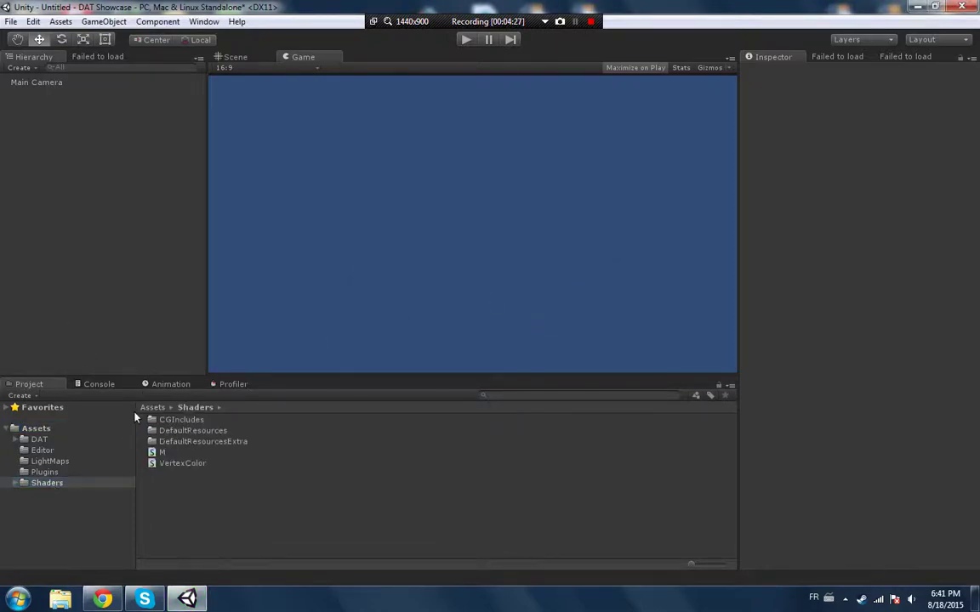
{"action": "left_click", "coordinate": [51, 440]}
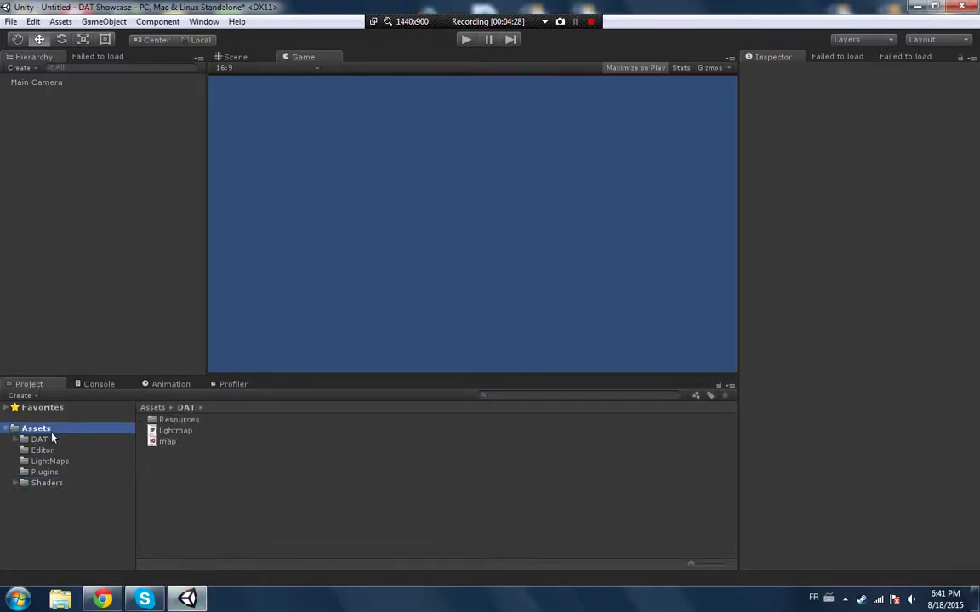
{"action": "right_click", "coordinate": [162, 442]}
{"action": "mouse_move", "coordinate": [255, 436]}
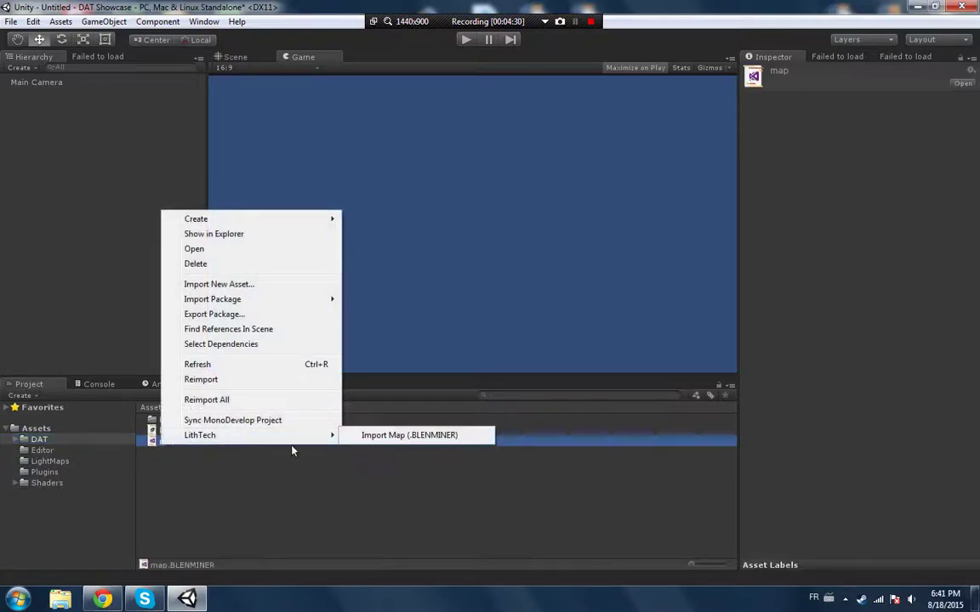
{"action": "left_click", "coordinate": [363, 437]}
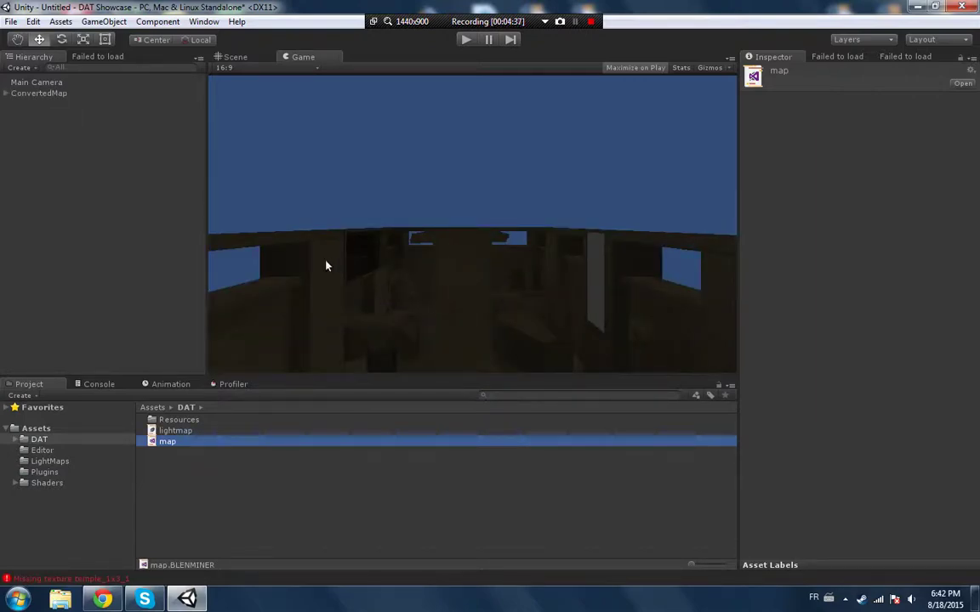
- Show the imported map in the Scene view and turn on scene lighting
{"action": "left_click", "coordinate": [232, 57]}
{"action": "left_click_drag", "start_coordinate": [518, 232], "coordinate": [428, 258], "text": "alt"}
{"action": "left_click", "coordinate": [710, 140]}
{"action": "left_click", "coordinate": [707, 143]}
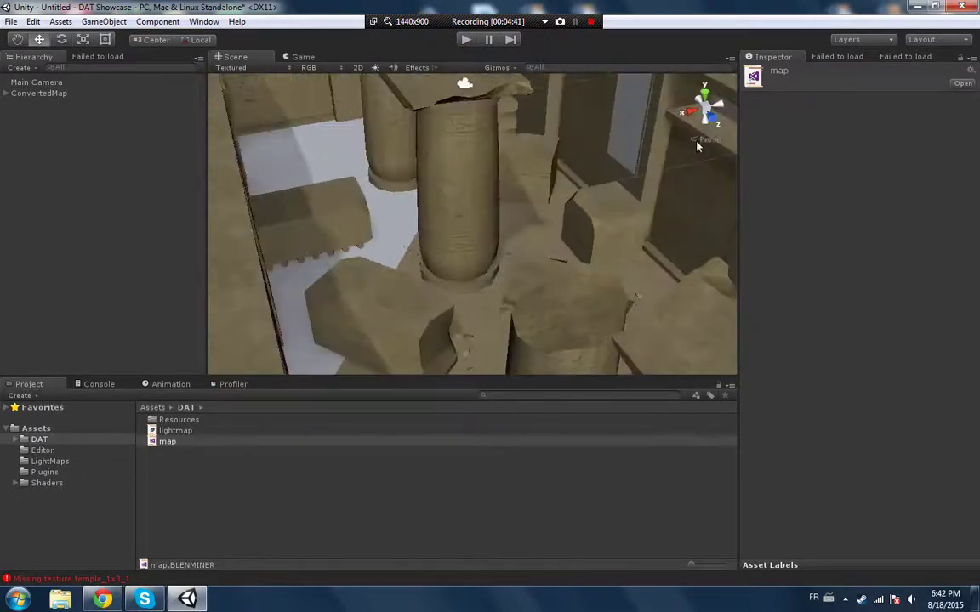
{"action": "left_click", "coordinate": [376, 68]}
{"action": "key", "text": "z"}
{"action": "right_click_drag", "start_coordinate": [511, 214], "coordinate": [665, 150]}
- Set the ambient light colour to white in the Render Settings
{"action": "left_click", "coordinate": [33, 21]}
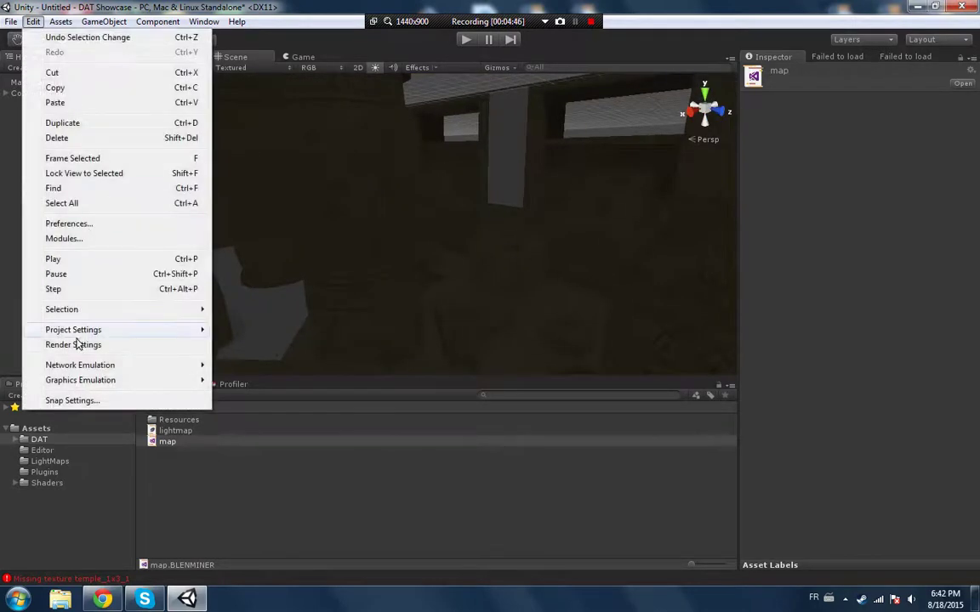
{"action": "left_click", "coordinate": [77, 344]}
{"action": "left_click", "coordinate": [843, 177]}
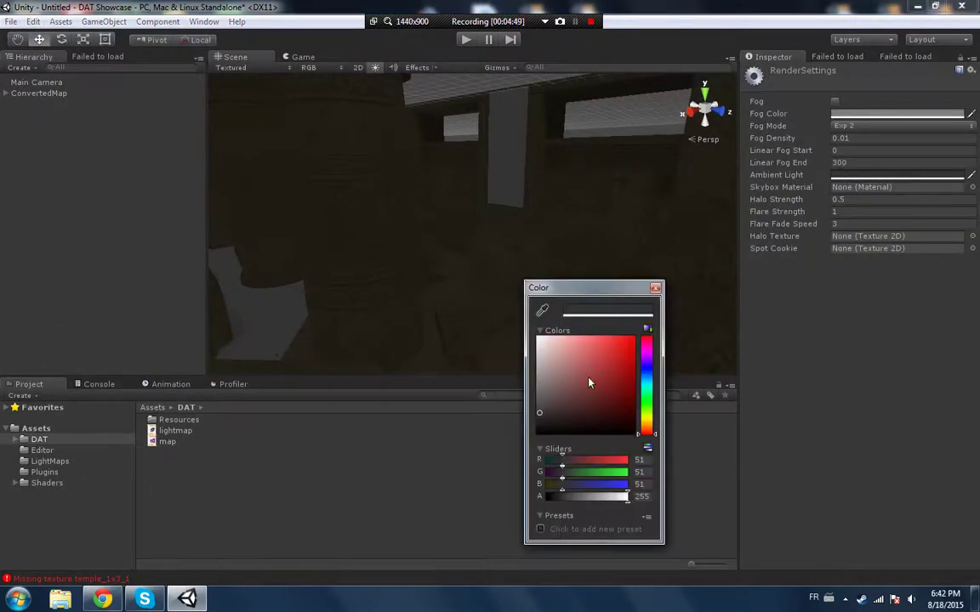
{"action": "left_click_drag", "start_coordinate": [590, 383], "coordinate": [508, 247]}
- Examine the two missing-texture errors in the Console and select the untextured white floor object in the scene
{"action": "right_click_drag", "start_coordinate": [593, 115], "coordinate": [65, 330]}
{"action": "key", "text": "w"}
{"action": "left_click", "coordinate": [97, 383]}
{"action": "left_click", "coordinate": [123, 427]}
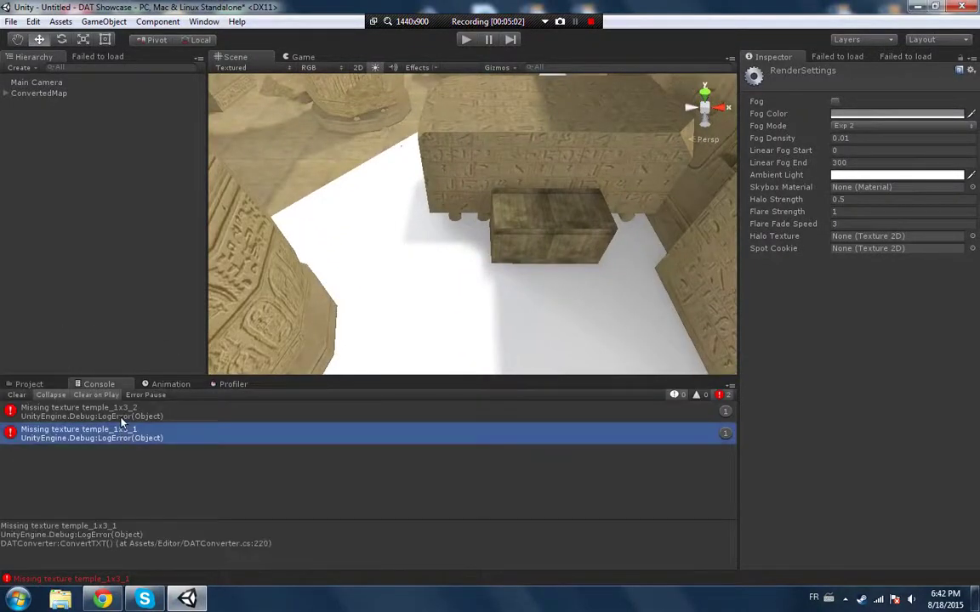
{"action": "left_click", "coordinate": [122, 417]}
{"action": "left_click", "coordinate": [405, 252]}
{"action": "key", "text": "f"}
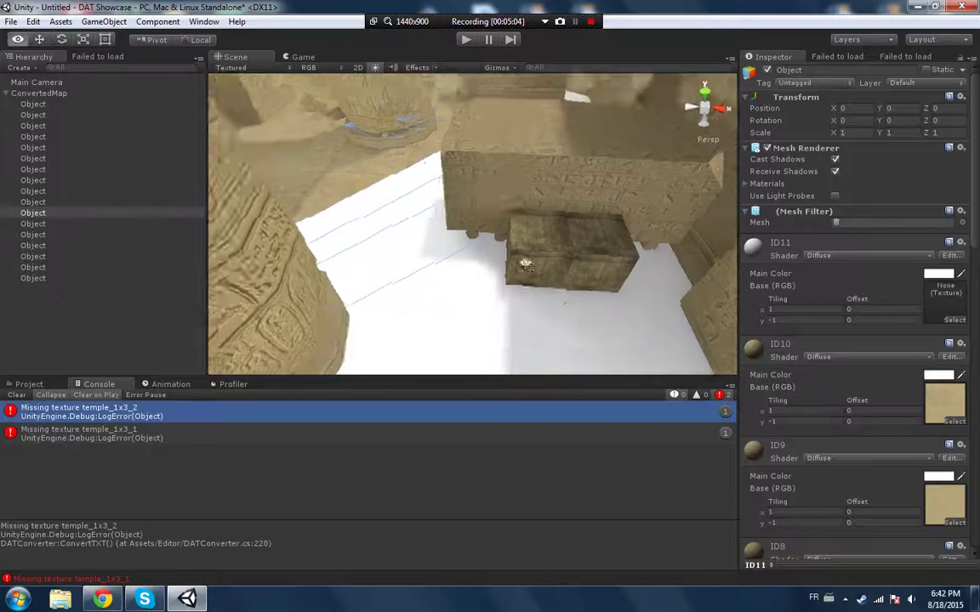
{"action": "left_click", "coordinate": [128, 436]}
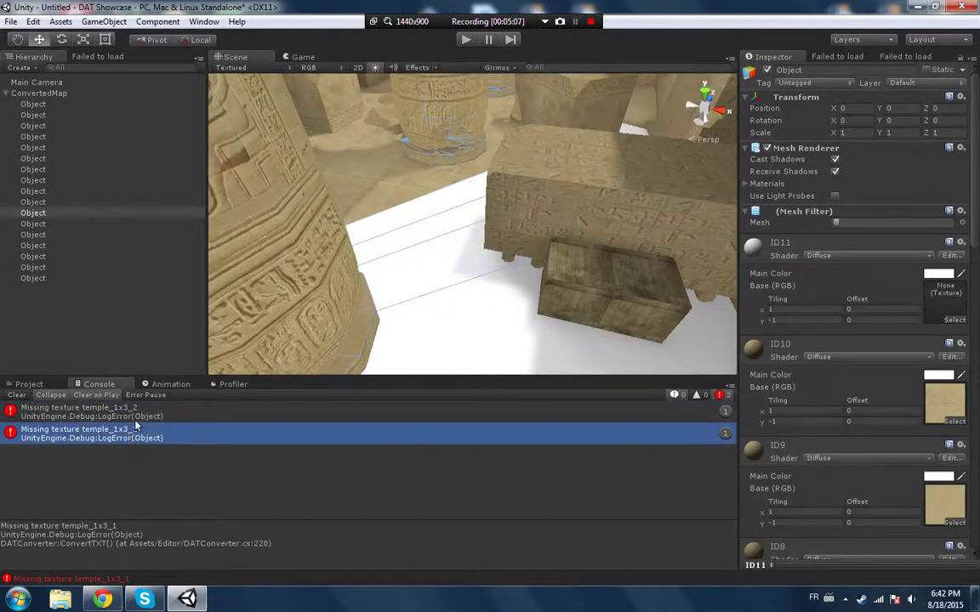
{"action": "left_click", "coordinate": [136, 417]}
{"action": "right_click_drag", "start_coordinate": [472, 219], "coordinate": [510, 162]}
- Assign the TEM_BADACK_01 texture to the floor object's untextured material ID11
{"action": "left_click", "coordinate": [41, 385]}
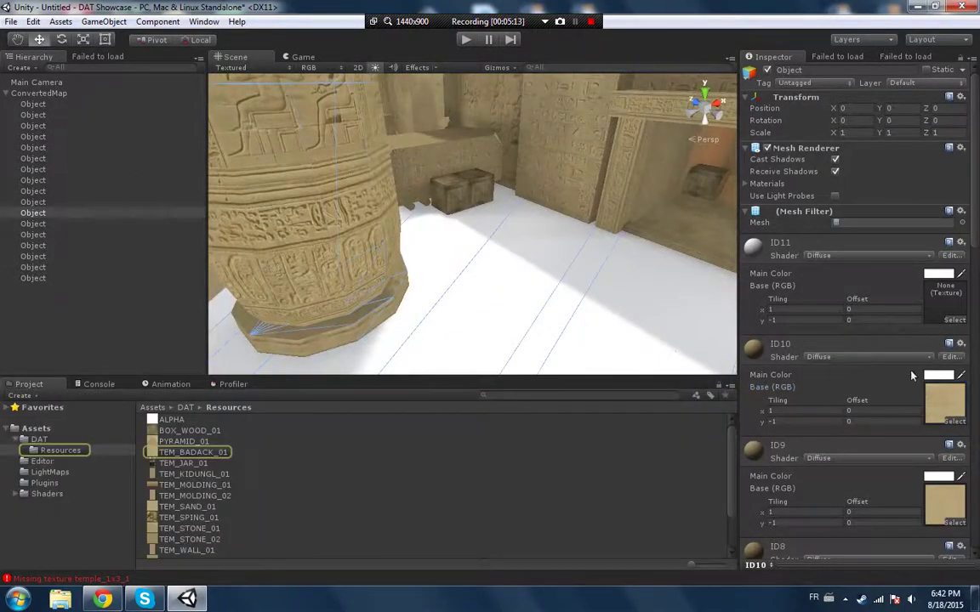
{"action": "left_click_drag", "start_coordinate": [194, 452], "coordinate": [944, 293]}
{"action": "right_click_drag", "start_coordinate": [596, 255], "coordinate": [710, 365]}
- Select the object with the remaining white floor patch and assign the TEM_BADACK_01 texture to its material ID15
{"action": "right_click_drag", "start_coordinate": [934, 274], "coordinate": [678, 286]}
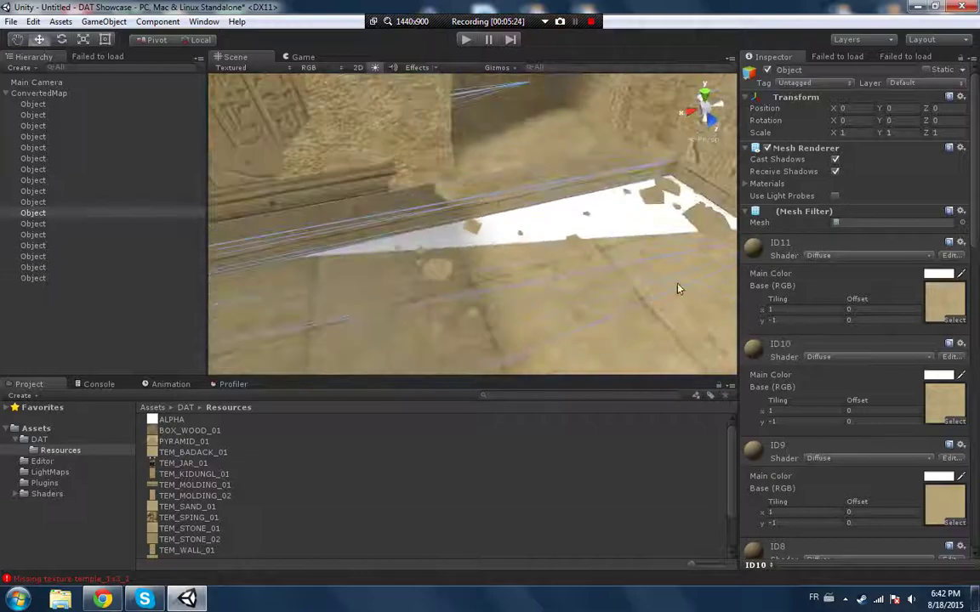
{"action": "left_click", "coordinate": [611, 218]}
{"action": "left_click", "coordinate": [944, 390]}
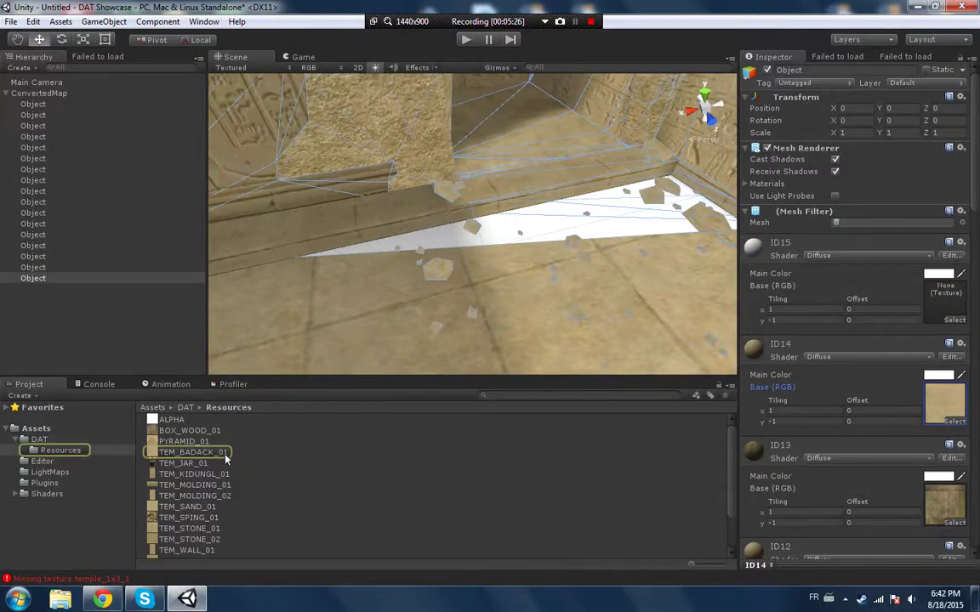
{"action": "left_click_drag", "start_coordinate": [226, 455], "coordinate": [941, 304]}
- Delete the Fastest, Fast, Simple, Good and Beautiful levels in the Quality Settings, keeping only Fantastic
{"action": "right_click_drag", "start_coordinate": [638, 302], "coordinate": [78, 142]}
{"action": "key", "text": "a"}
{"action": "key", "text": "d"}
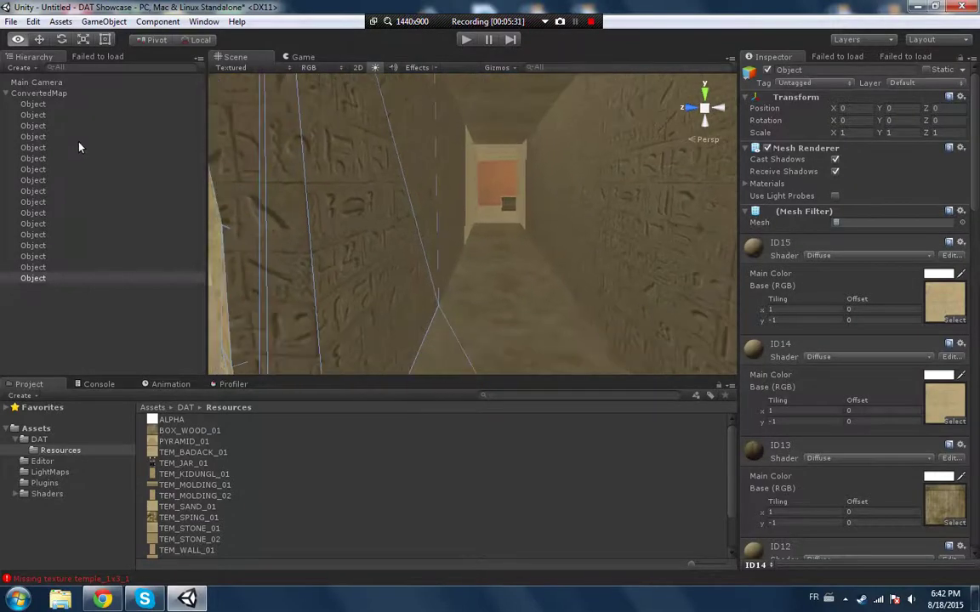
{"action": "left_click", "coordinate": [33, 22]}
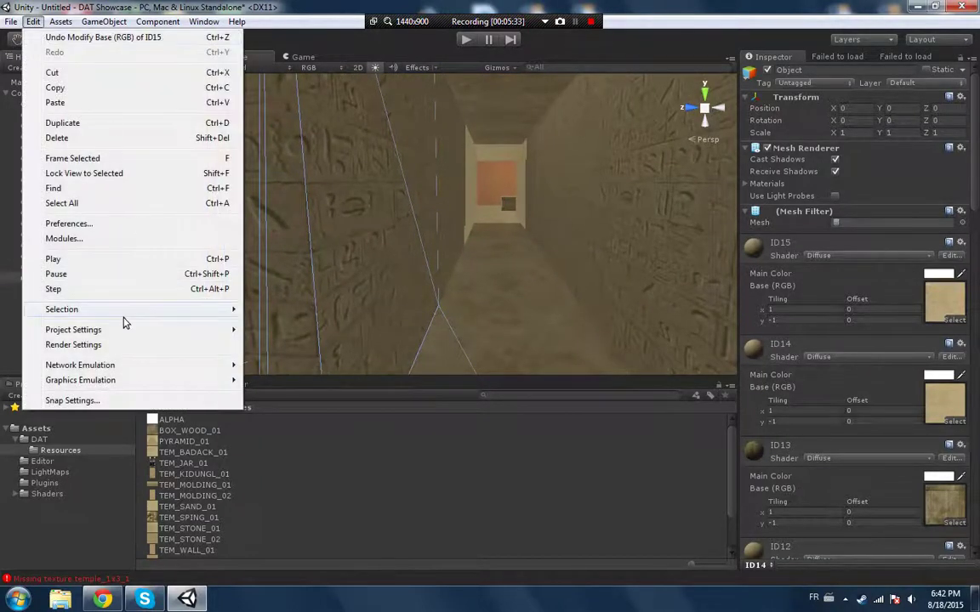
{"action": "mouse_move", "coordinate": [119, 331]}
{"action": "left_click", "coordinate": [311, 435]}
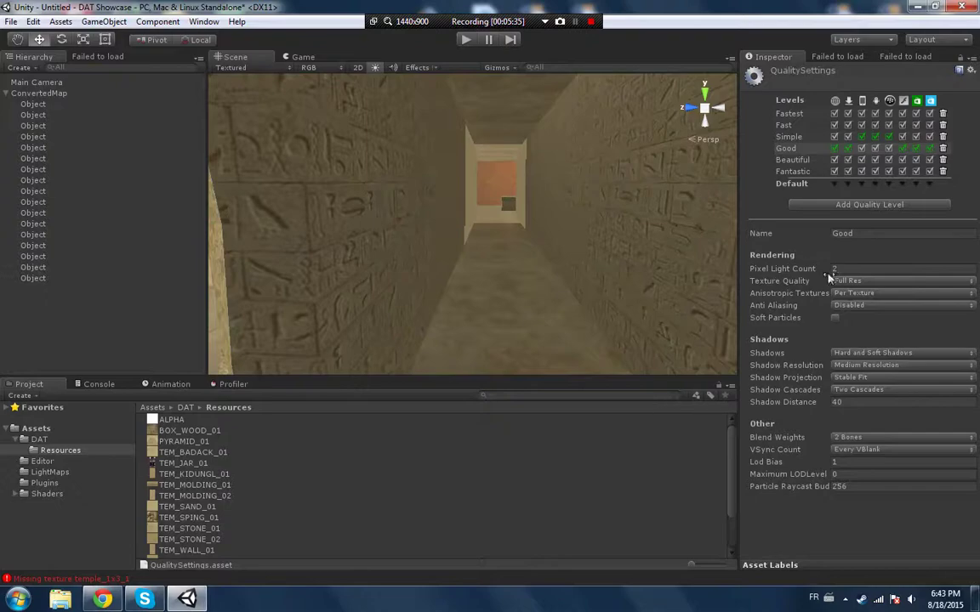
{"action": "left_click", "coordinate": [943, 113]}
{"action": "left_click", "coordinate": [942, 114]}
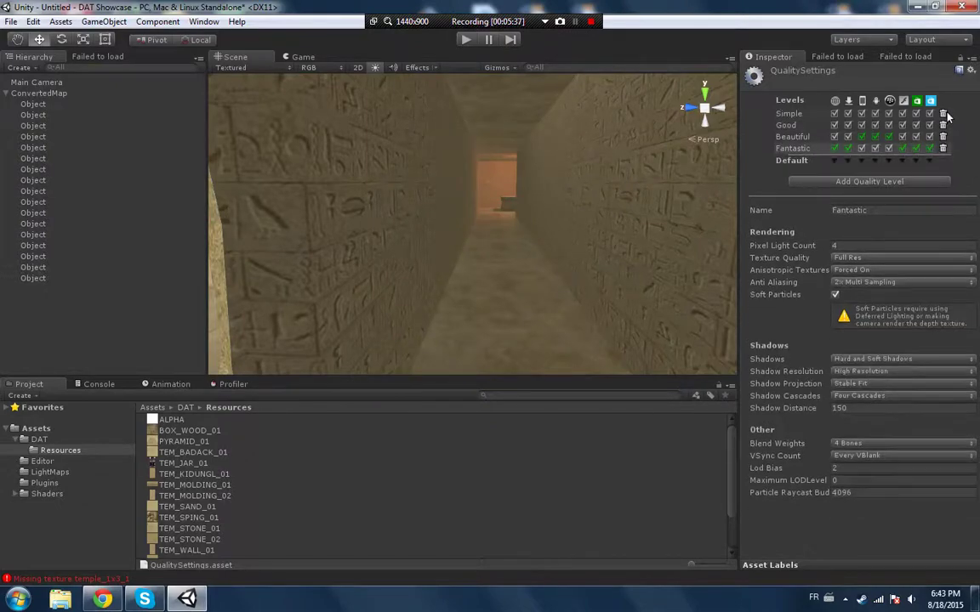
{"action": "left_click", "coordinate": [942, 113]}
{"action": "left_click", "coordinate": [942, 114]}
{"action": "left_click", "coordinate": [942, 113]}
- Save the scene as Main in the Assets folder
{"action": "key", "text": "ctrl+s"}
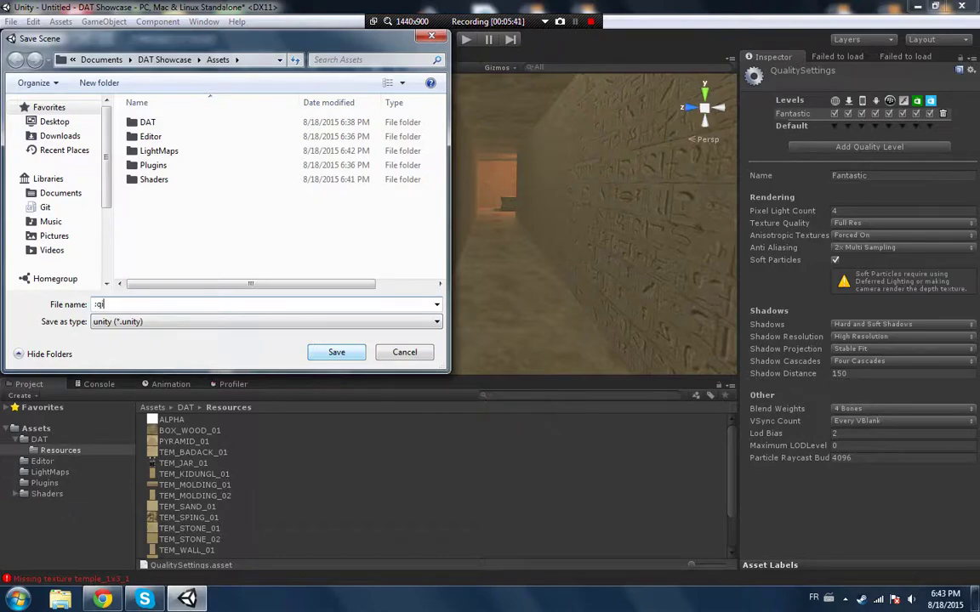
{"action": "type", "text": "Main"}
{"action": "left_click", "coordinate": [318, 352]}
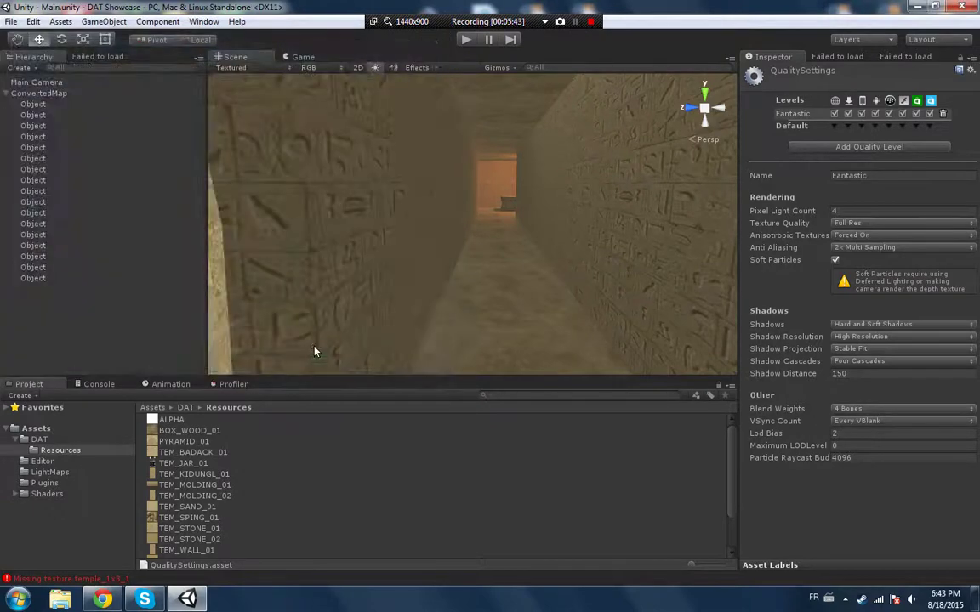
- Clear the Console messages and return to the project's asset list
{"action": "left_click", "coordinate": [95, 385]}
{"action": "left_click", "coordinate": [15, 394]}
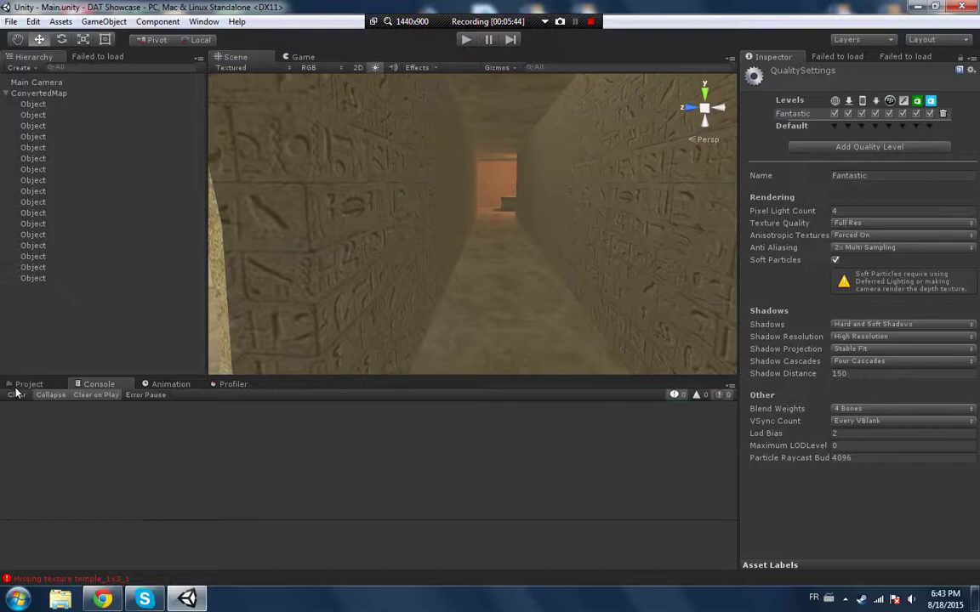
{"action": "left_click", "coordinate": [22, 384]}
- Fly through the map's corridors and rooms to inspect the applied textures and lightmaps
{"action": "right_click_drag", "start_coordinate": [515, 240], "coordinate": [597, 242]}
{"action": "key", "text": "w"}
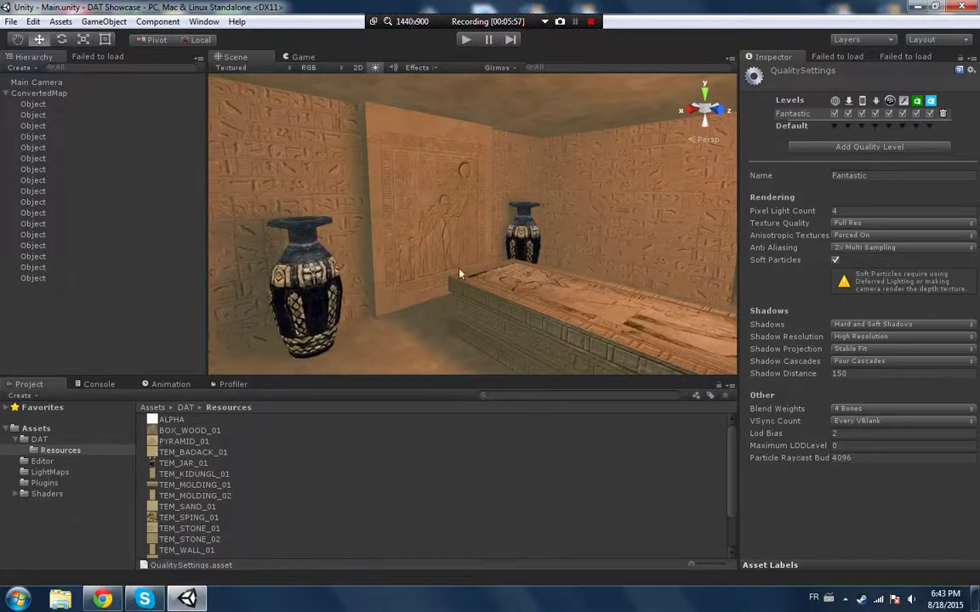
{"action": "right_click_drag", "start_coordinate": [459, 274], "coordinate": [442, 203]}
{"action": "left_click", "coordinate": [111, 383]}
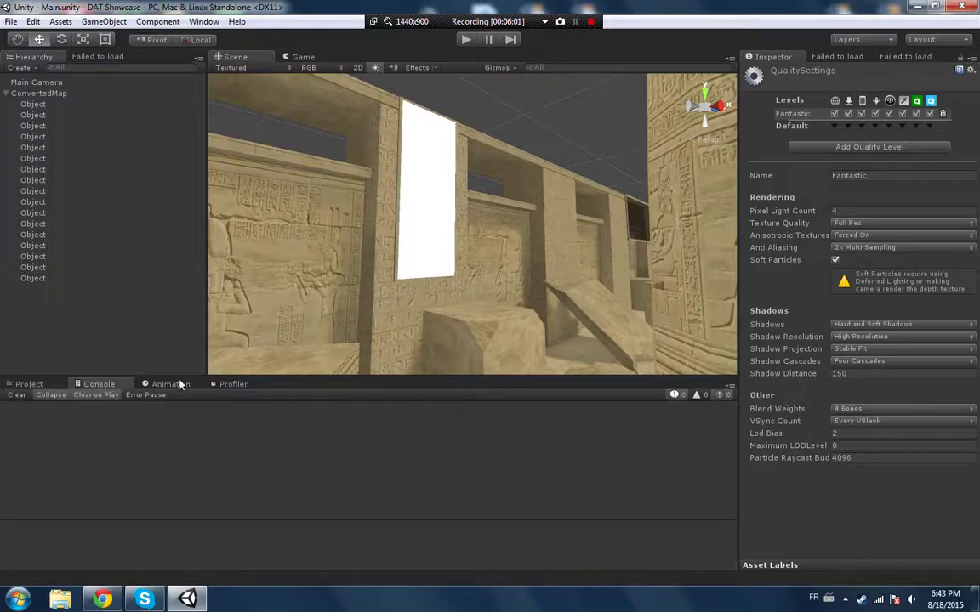
{"action": "right_click_drag", "start_coordinate": [468, 264], "coordinate": [40, 309]}
- Select the mesh containing the sphinx statue and its surrounding room
{"action": "left_click", "coordinate": [406, 206]}
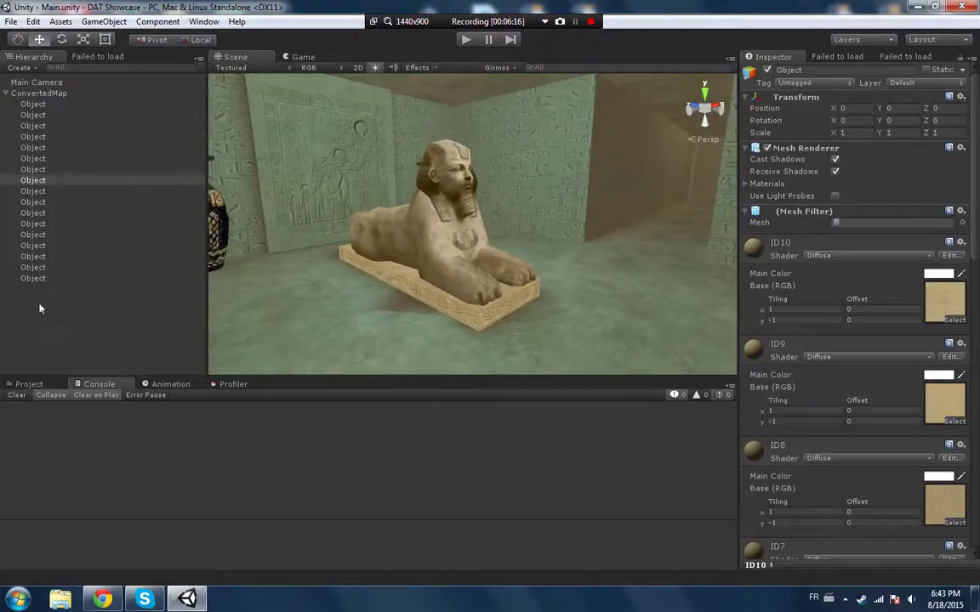
{"action": "left_click", "coordinate": [395, 259]}
{"action": "right_click_drag", "start_coordinate": [395, 259], "coordinate": [417, 262]}
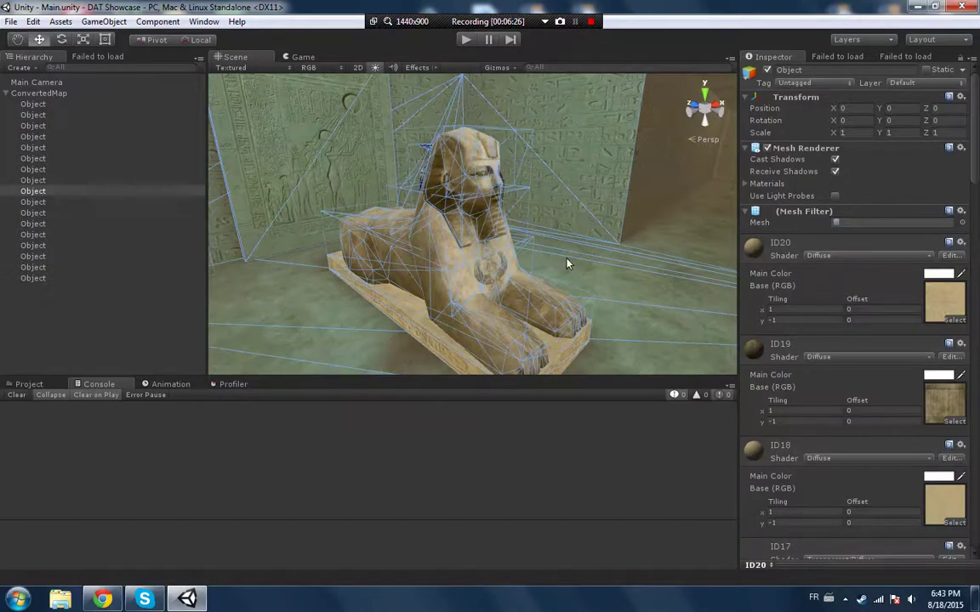
{"action": "right_click_drag", "start_coordinate": [568, 264], "coordinate": [588, 282]}
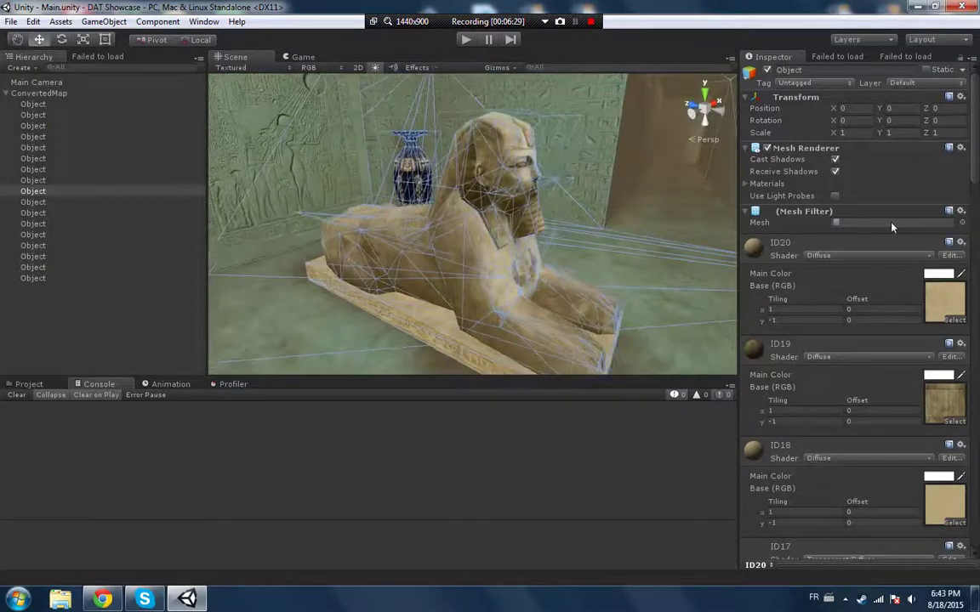
- Identify the vases' material by temporarily tinting material ID9 red, cancelling the color change
{"action": "scroll", "coordinate": [893, 225], "scroll_direction": "down", "scroll_amount": 10}
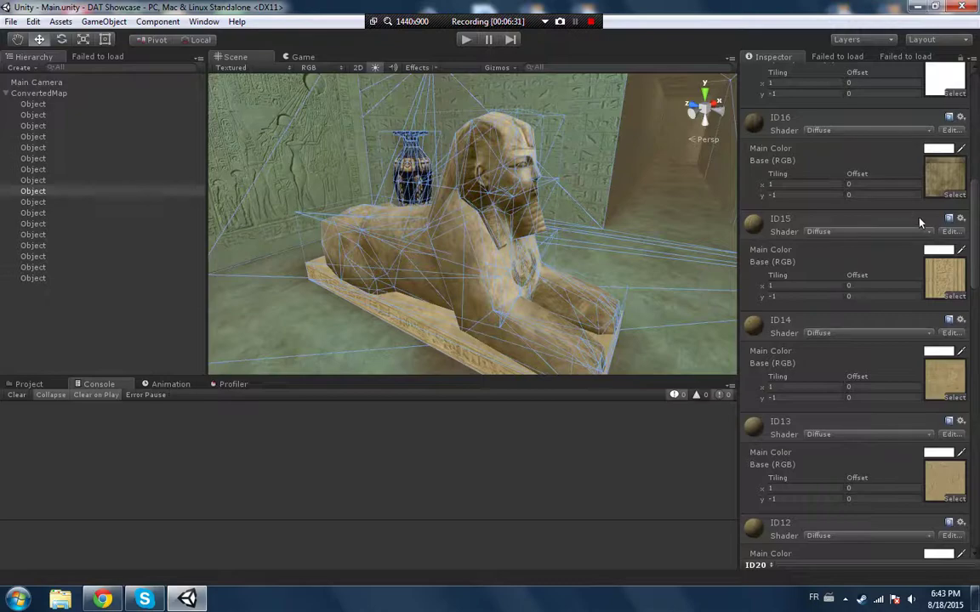
{"action": "scroll", "coordinate": [920, 223], "scroll_direction": "down", "scroll_amount": 6}
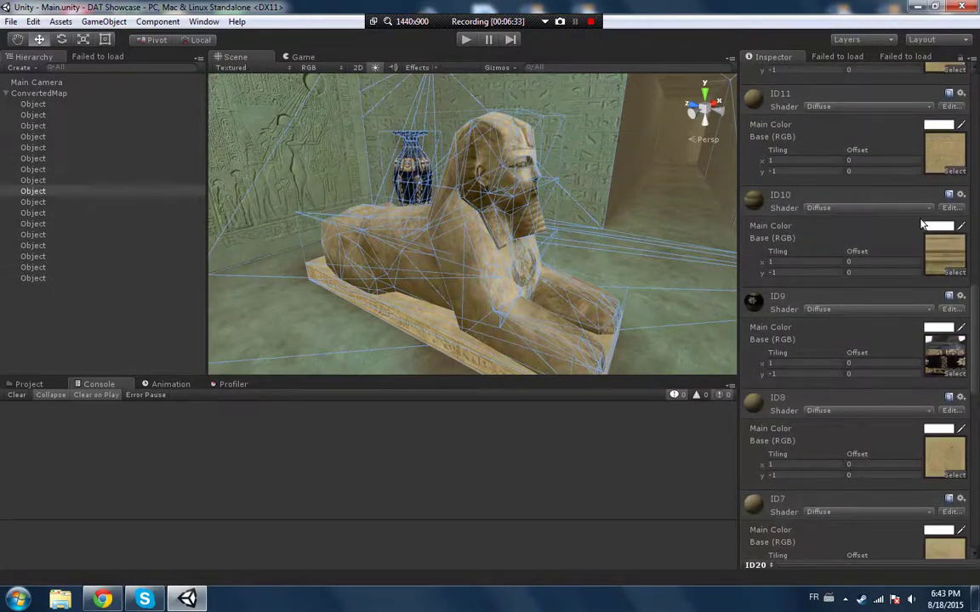
{"action": "left_click", "coordinate": [937, 328]}
{"action": "left_click_drag", "start_coordinate": [582, 350], "coordinate": [636, 335]}
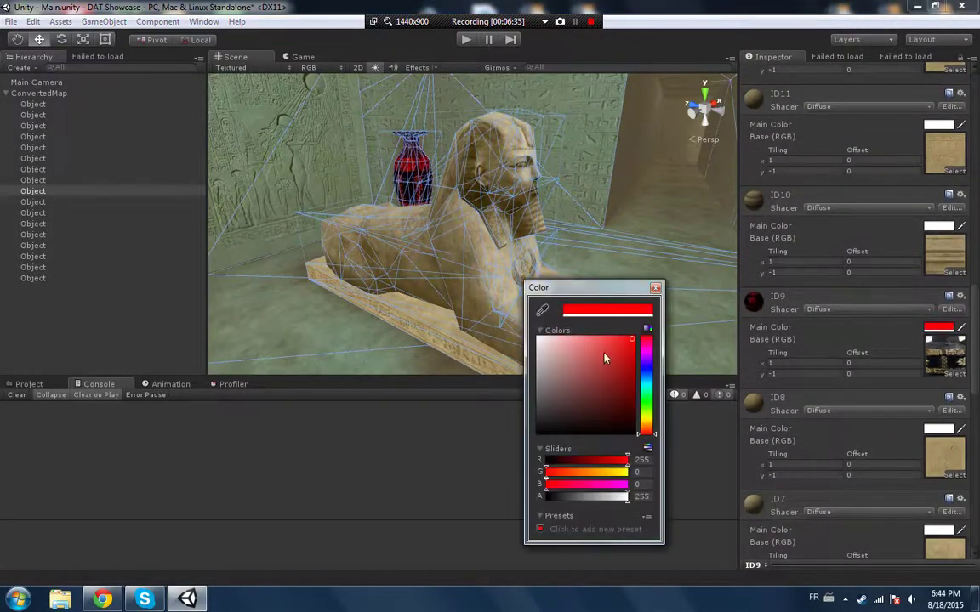
{"action": "key", "text": "Escape"}
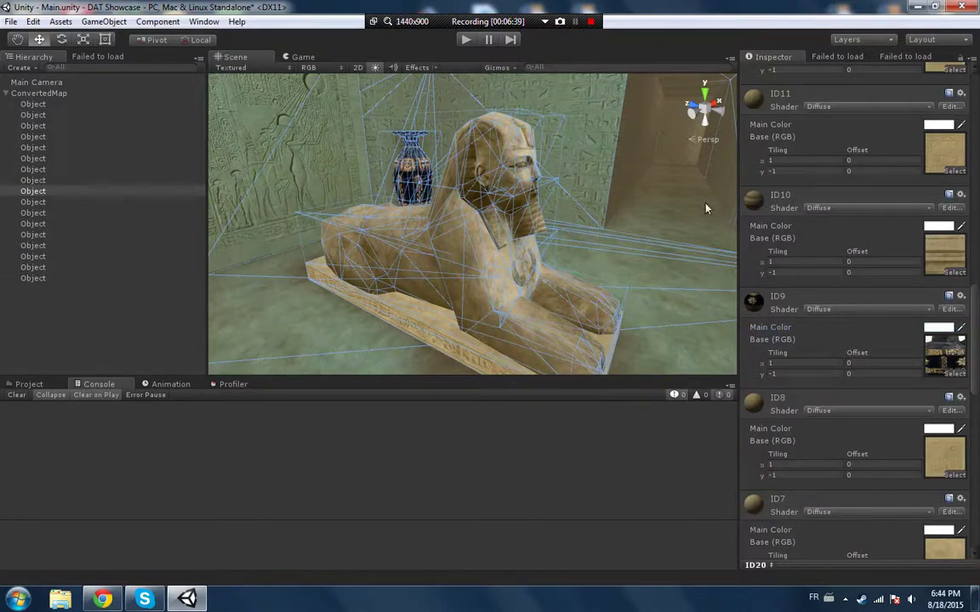
- Try the Unlit_VertexColor_Lightmap shader on the vases' material ID9, inspect both vases and undo the shader change
{"action": "right_click_drag", "start_coordinate": [689, 232], "coordinate": [462, 219]}
{"action": "key", "text": "w"}
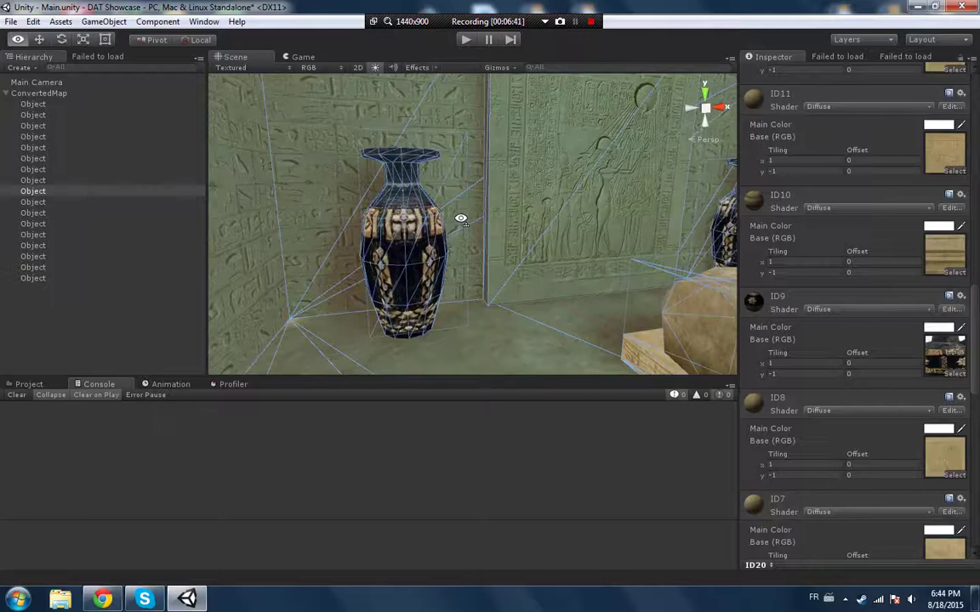
{"action": "left_click", "coordinate": [834, 309]}
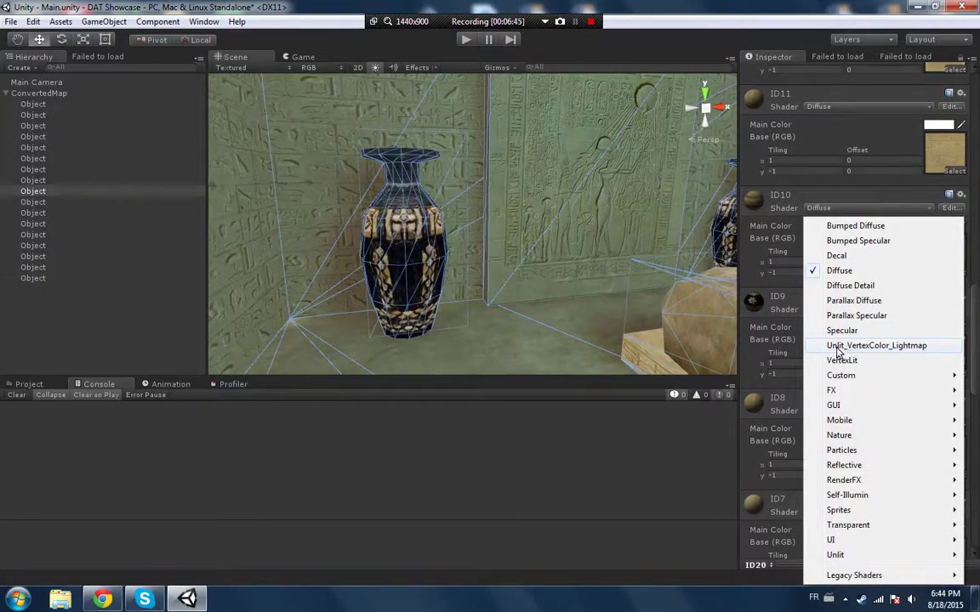
{"action": "left_click", "coordinate": [876, 347]}
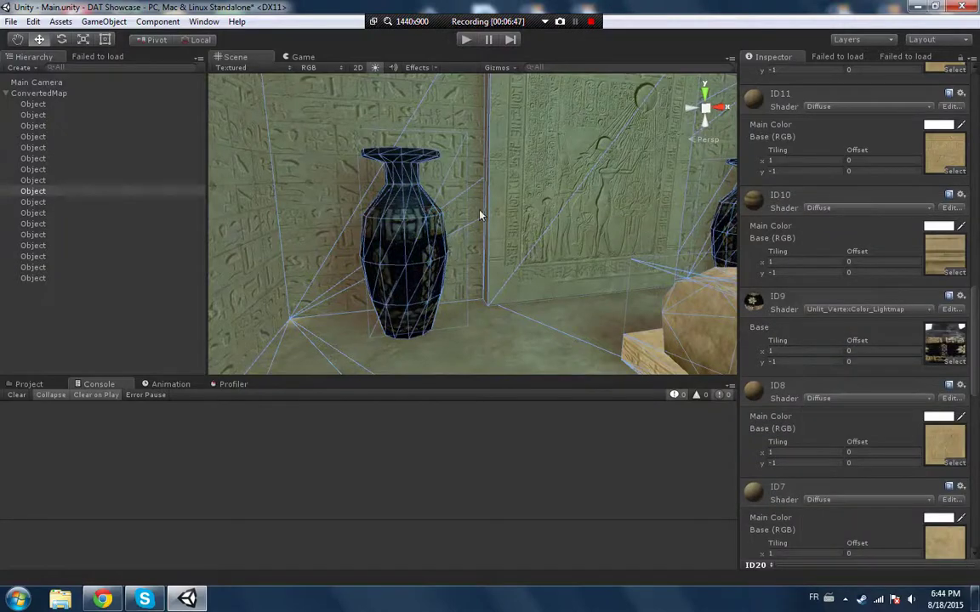
{"action": "right_click_drag", "start_coordinate": [503, 230], "coordinate": [573, 251]}
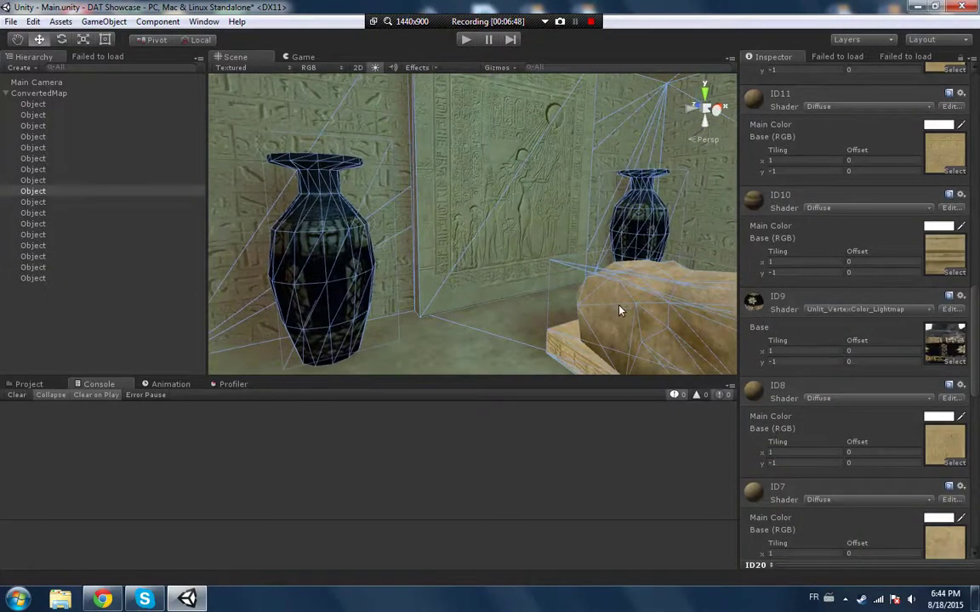
{"action": "key", "text": "ctrl+z"}
- Check the sphinx body's material ID6 with a temporary red tint and set its shader to Unlit_VertexColor_Lightmap
{"action": "right_click_drag", "start_coordinate": [610, 295], "coordinate": [664, 255]}
{"action": "scroll", "coordinate": [934, 315], "scroll_direction": "down", "scroll_amount": 4}
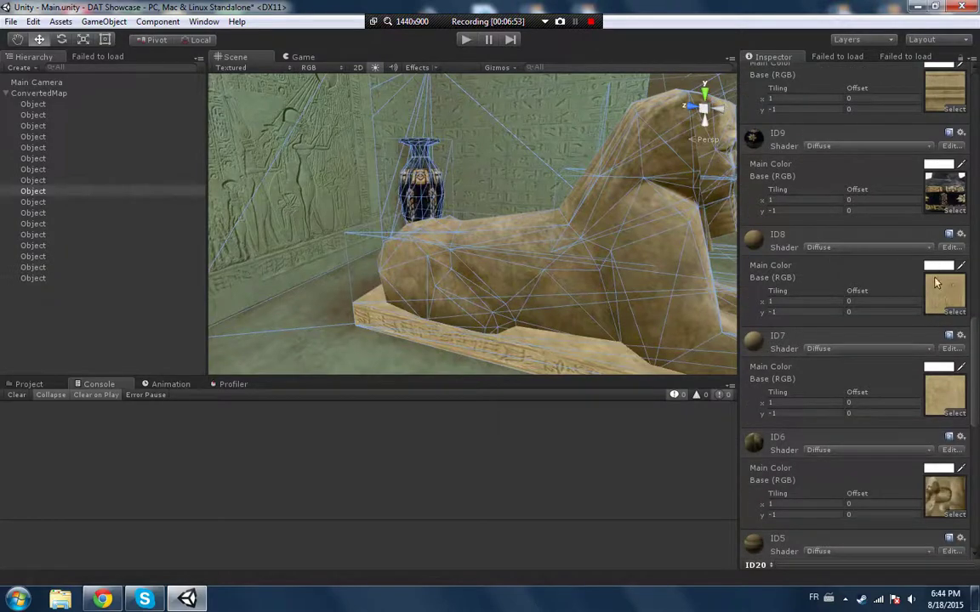
{"action": "left_click", "coordinate": [933, 472]}
{"action": "left_click_drag", "start_coordinate": [607, 378], "coordinate": [677, 288]}
{"action": "key", "text": "Escape"}
{"action": "left_click", "coordinate": [863, 450]}
{"action": "left_click", "coordinate": [876, 216]}
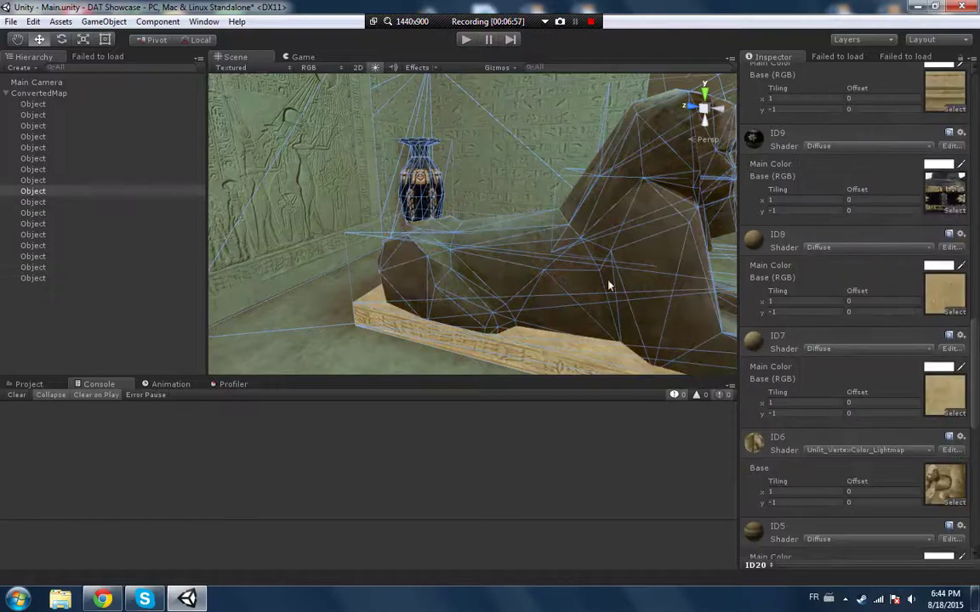
- Test material ID7 of the sphinx mesh with a temporary red tint and set its shader to Unlit_VertexColor_Lightmap
{"action": "left_click_drag", "start_coordinate": [664, 204], "coordinate": [545, 273], "text": "alt"}
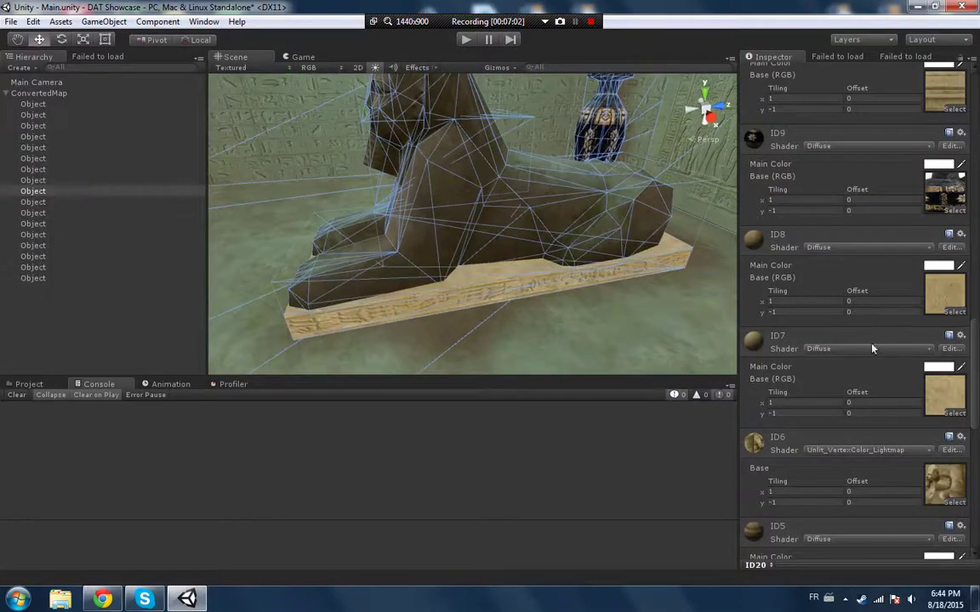
{"action": "left_click", "coordinate": [940, 367]}
{"action": "left_click_drag", "start_coordinate": [626, 381], "coordinate": [637, 334]}
{"action": "key", "text": "Escape"}
{"action": "left_click", "coordinate": [818, 349]}
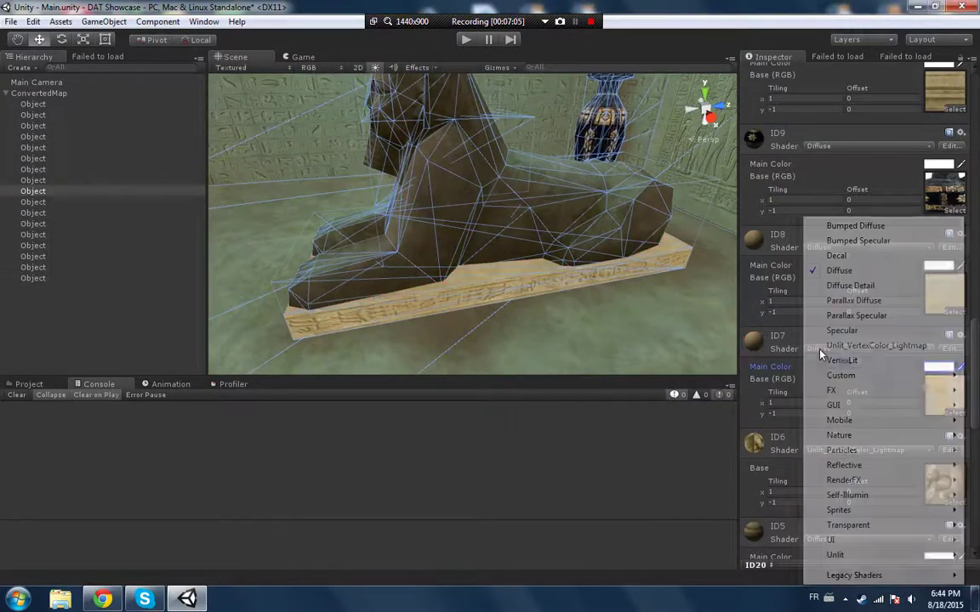
{"action": "left_click", "coordinate": [850, 349]}
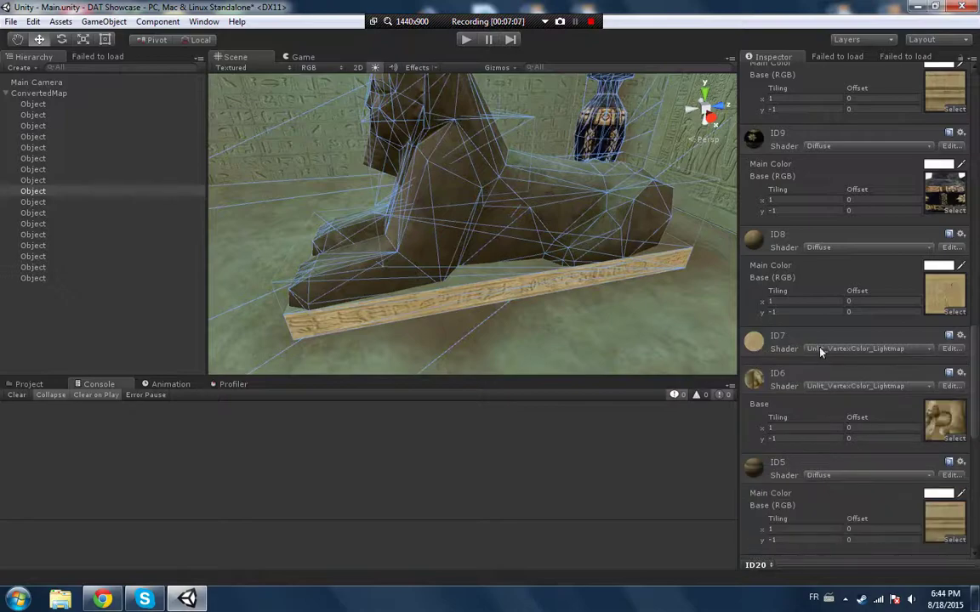
- Test material ID8 with a temporary red tint and set its shader to Unlit_VertexColor_Lightmap
{"action": "left_click", "coordinate": [946, 266]}
{"action": "left_click_drag", "start_coordinate": [626, 347], "coordinate": [677, 305]}
{"action": "key", "text": "Escape"}
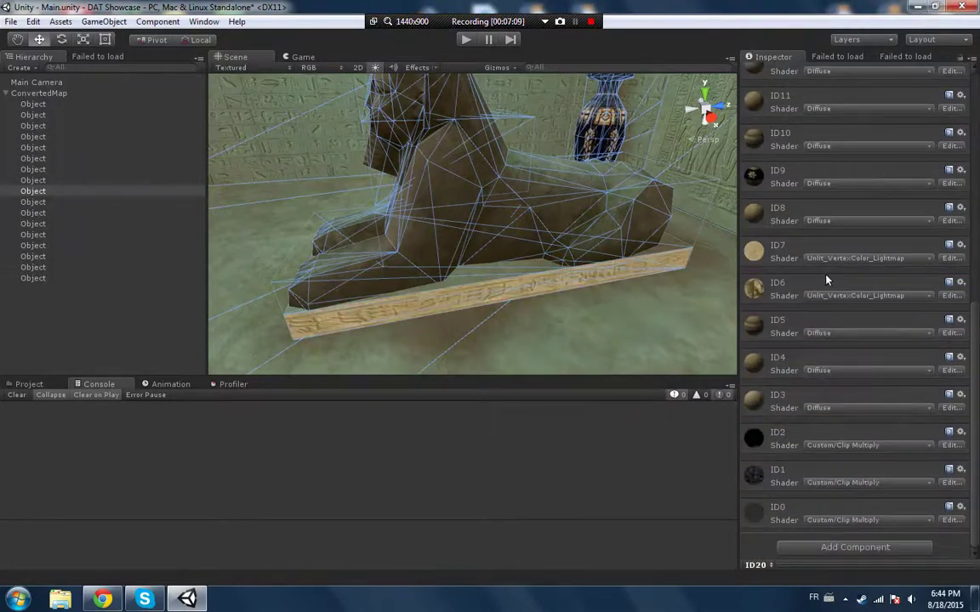
{"action": "left_click", "coordinate": [785, 255]}
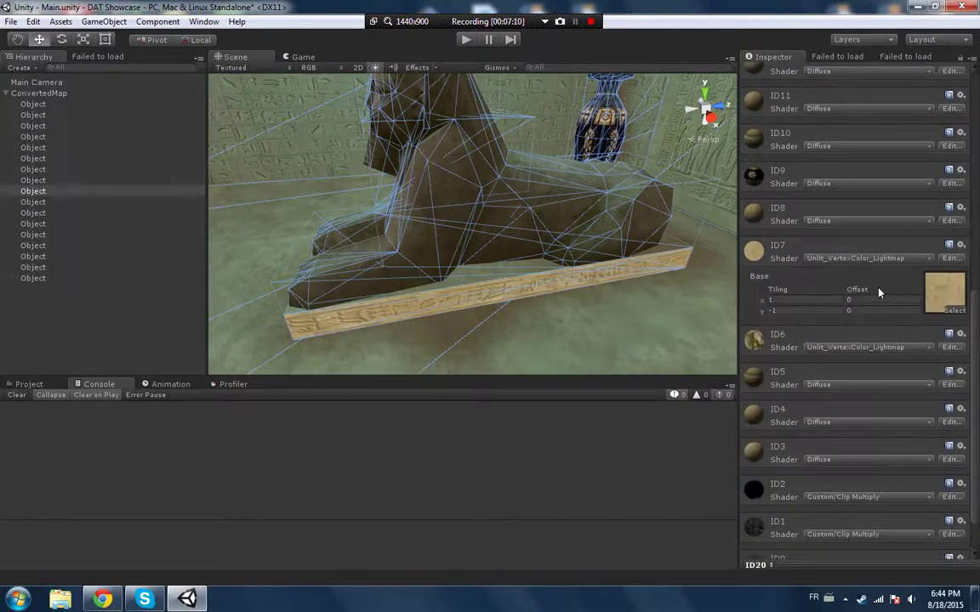
{"action": "left_click", "coordinate": [859, 214]}
{"action": "left_click", "coordinate": [875, 221]}
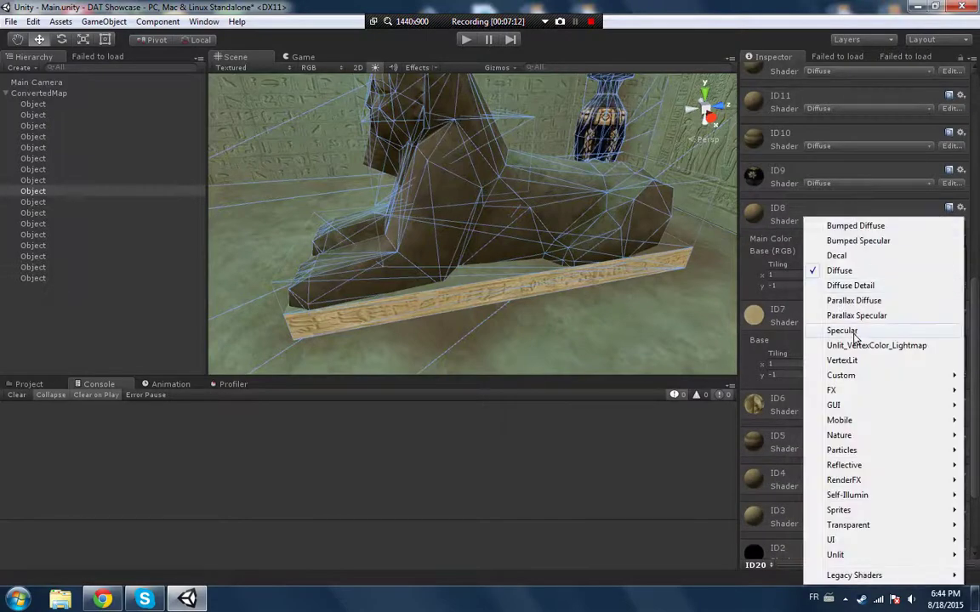
{"action": "left_click", "coordinate": [818, 348]}
- Fly through the neighbouring halls and select the mesh with the broken, rough stone wall section
{"action": "left_click_drag", "start_coordinate": [596, 298], "coordinate": [118, 237], "text": "alt"}
{"action": "right_click_drag", "start_coordinate": [255, 238], "coordinate": [161, 312]}
{"action": "key", "text": "d"}
{"action": "key", "text": "s"}
{"action": "key", "text": "w"}
{"action": "left_click", "coordinate": [471, 292]}
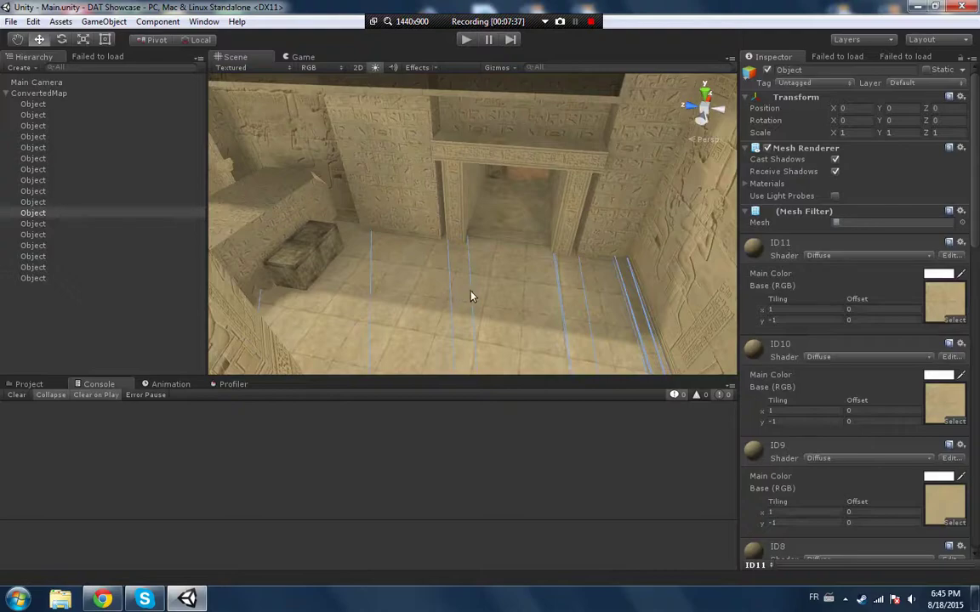
{"action": "right_click_drag", "start_coordinate": [471, 292], "coordinate": [501, 267]}
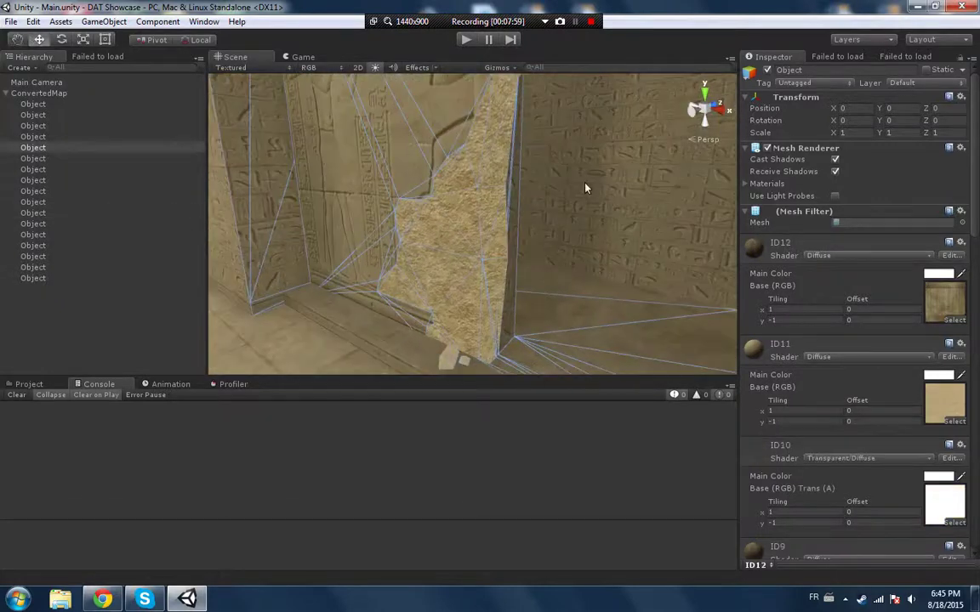
- Test materials ID11 and ID7 with a temporary red tint to find the one covering the broken wall section
{"action": "left_click", "coordinate": [941, 376]}
{"action": "left_click_drag", "start_coordinate": [625, 344], "coordinate": [675, 315]}
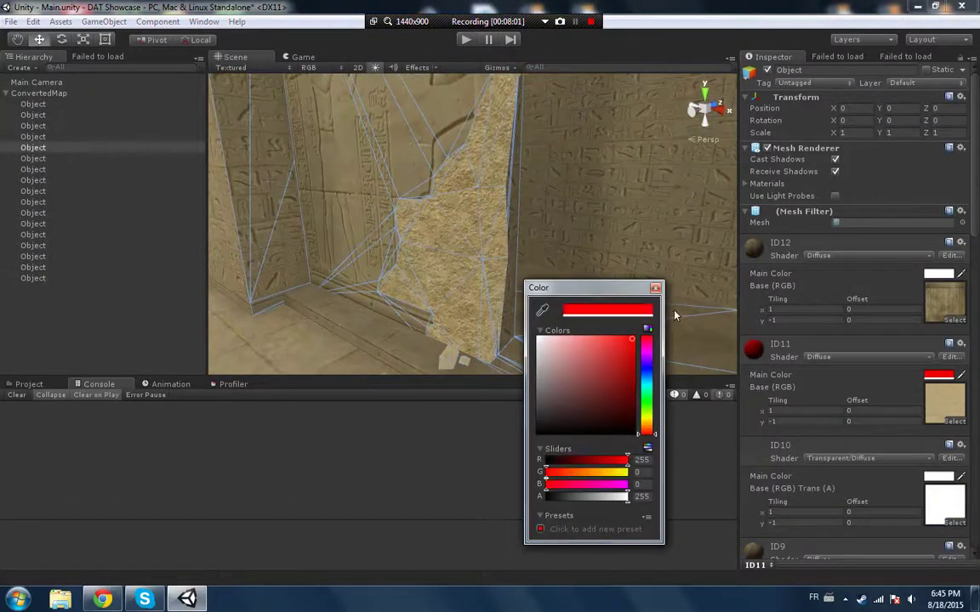
{"action": "key", "text": "Escape"}
{"action": "scroll", "coordinate": [904, 356], "scroll_direction": "down", "scroll_amount": 6}
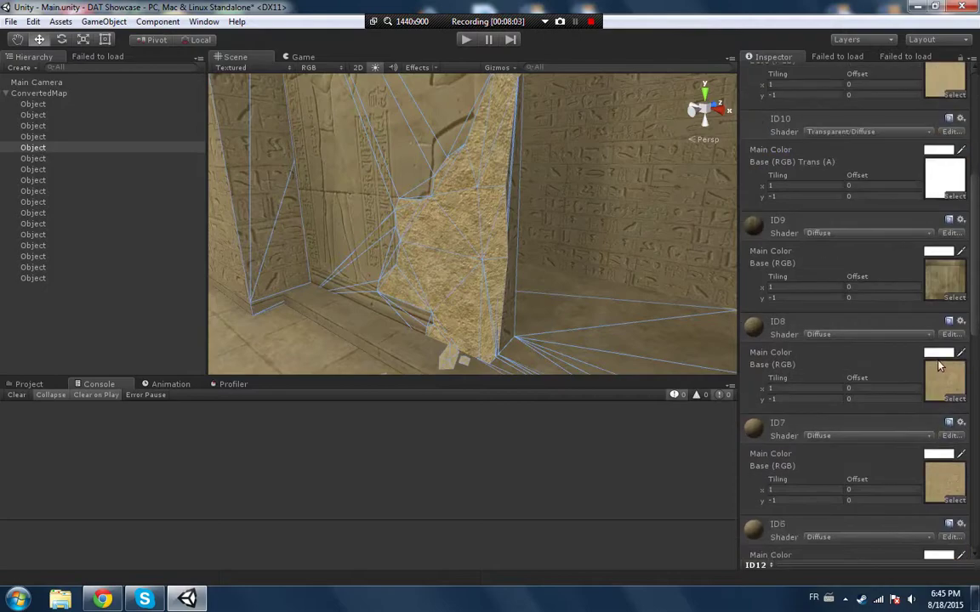
{"action": "scroll", "coordinate": [938, 366], "scroll_direction": "down", "scroll_amount": 2}
{"action": "left_click", "coordinate": [938, 332]}
{"action": "left_click", "coordinate": [619, 354]}
{"action": "key", "text": "Escape"}
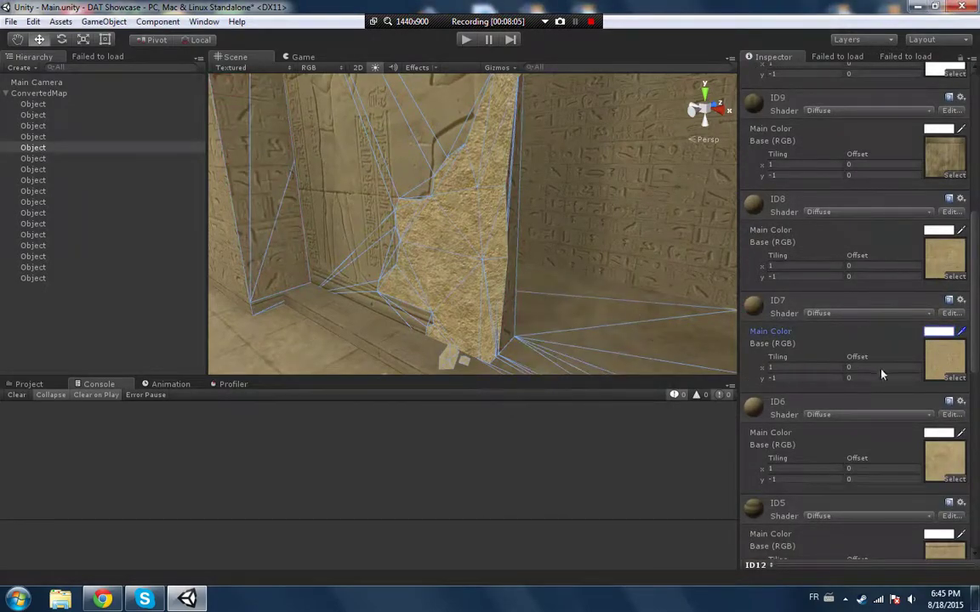
- Test materials ID6 and ID4 with a red main color to find the rough stone patch's material
{"action": "scroll", "coordinate": [883, 375], "scroll_direction": "down", "scroll_amount": 4}
{"action": "left_click", "coordinate": [934, 269]}
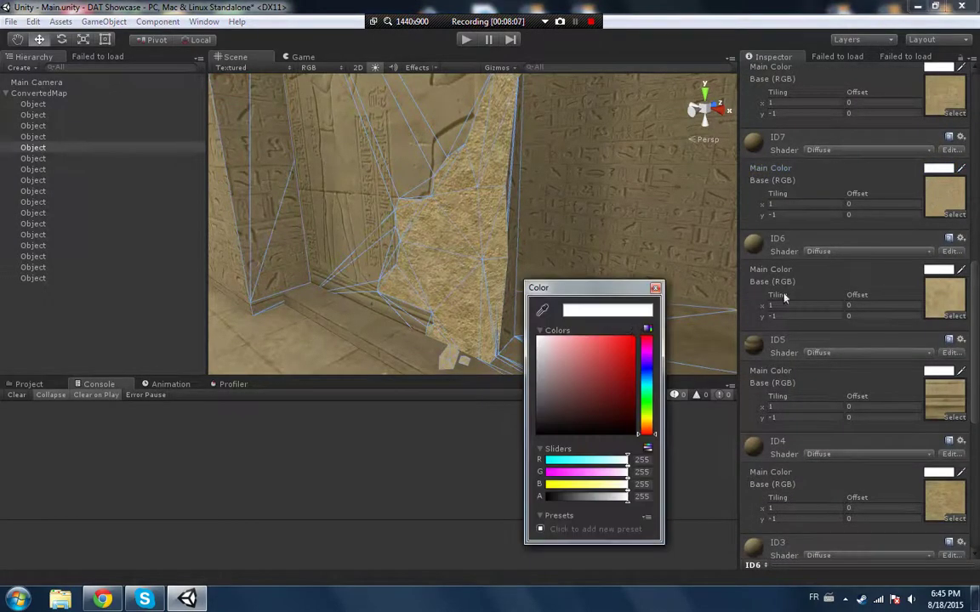
{"action": "left_click", "coordinate": [632, 338]}
{"action": "key", "text": "Escape"}
{"action": "scroll", "coordinate": [889, 344], "scroll_direction": "down", "scroll_amount": 4}
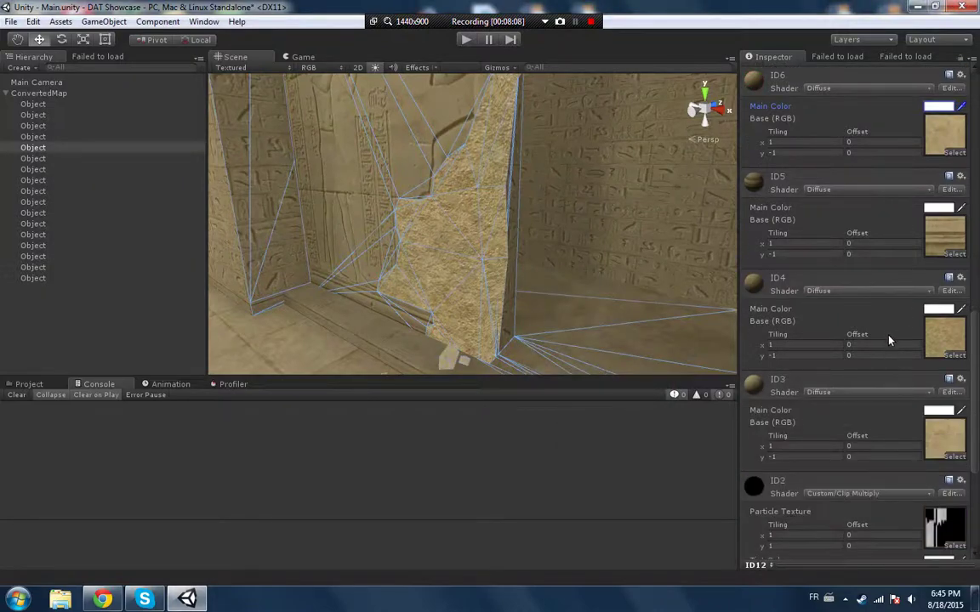
{"action": "left_click", "coordinate": [938, 308]}
{"action": "left_click", "coordinate": [624, 344]}
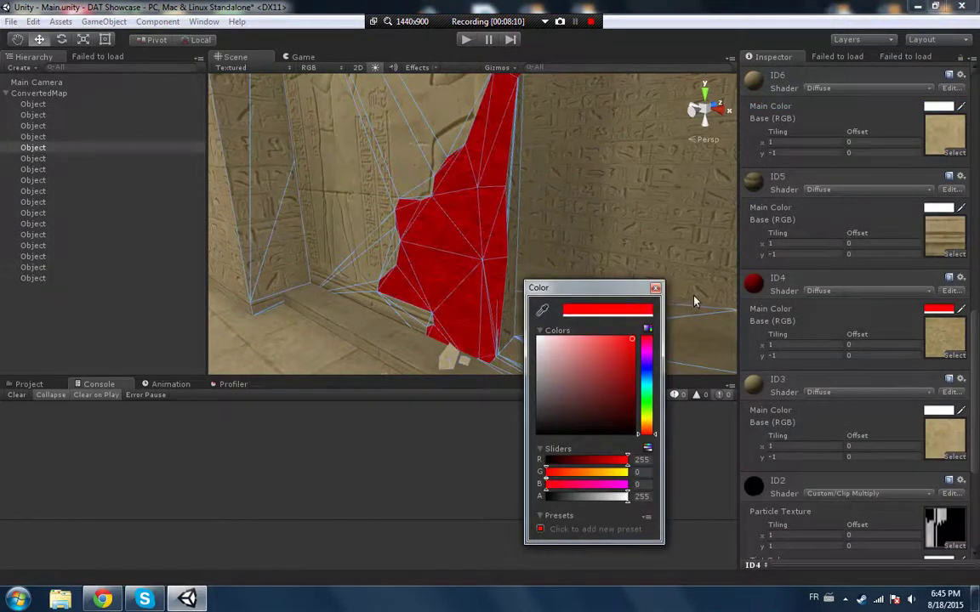